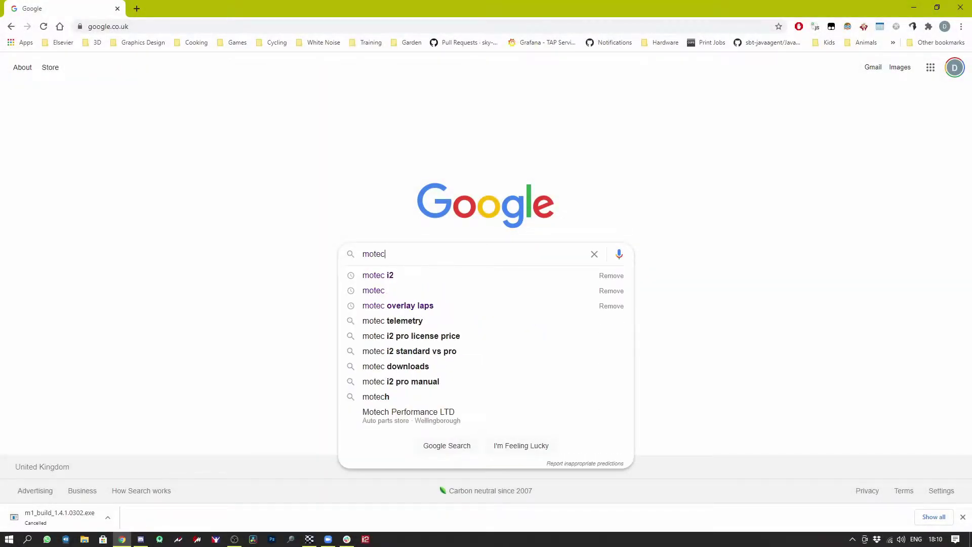
Search Google for "motec i2 pro" and download i2 Pro V1.1.4.0454 (64Bit) from MoTeC's i2 Data Analysis downloads page.
type("i2 pro")
key("Return")
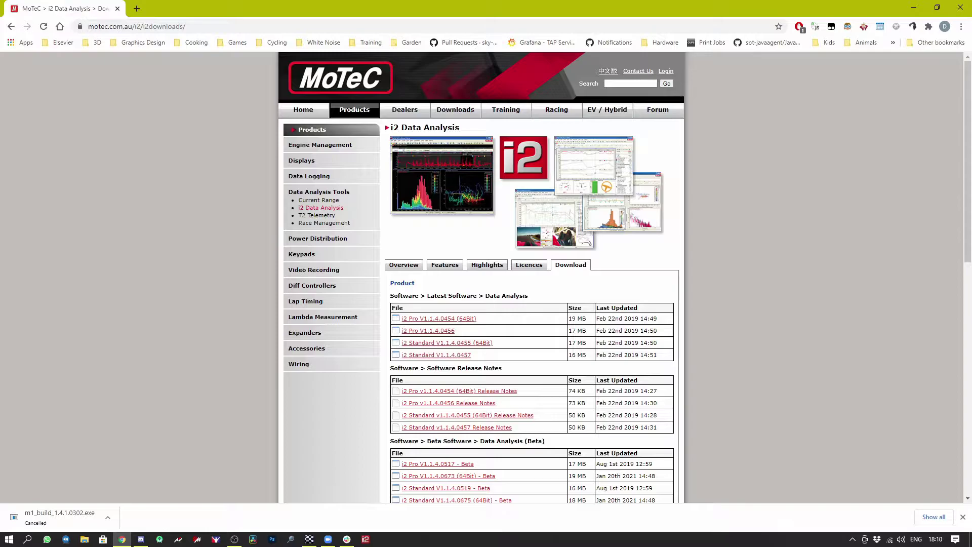
left_click_drag(529, 296, 394, 296)
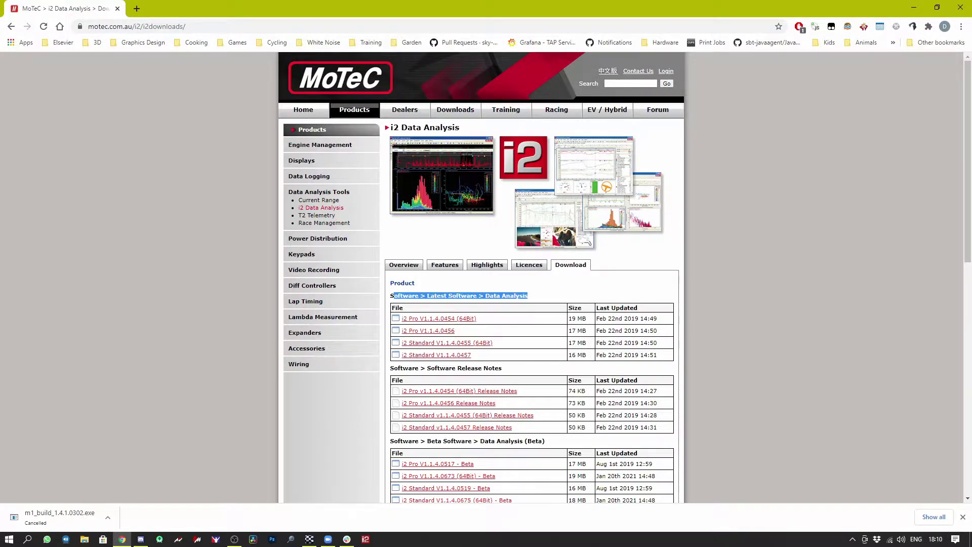
left_click(390, 296)
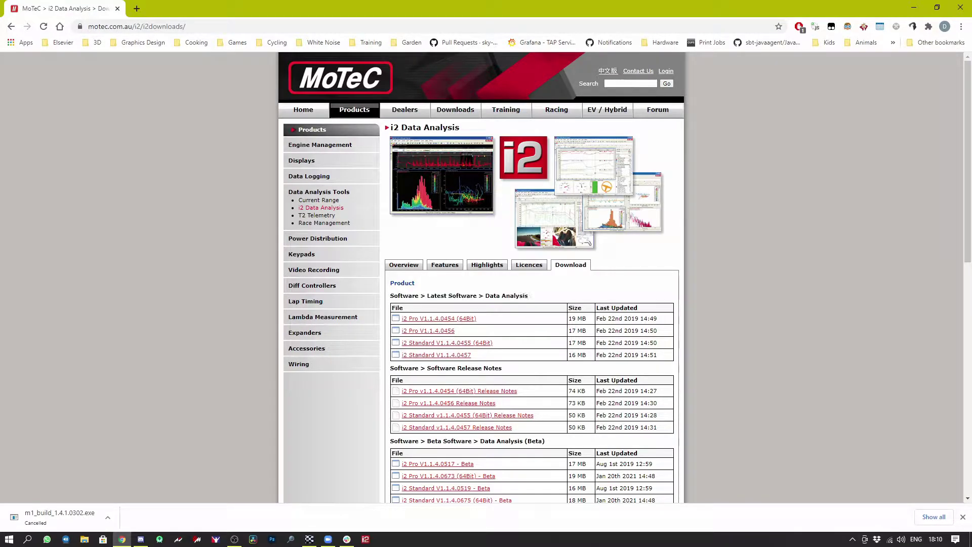
left_click_drag(661, 318, 402, 319)
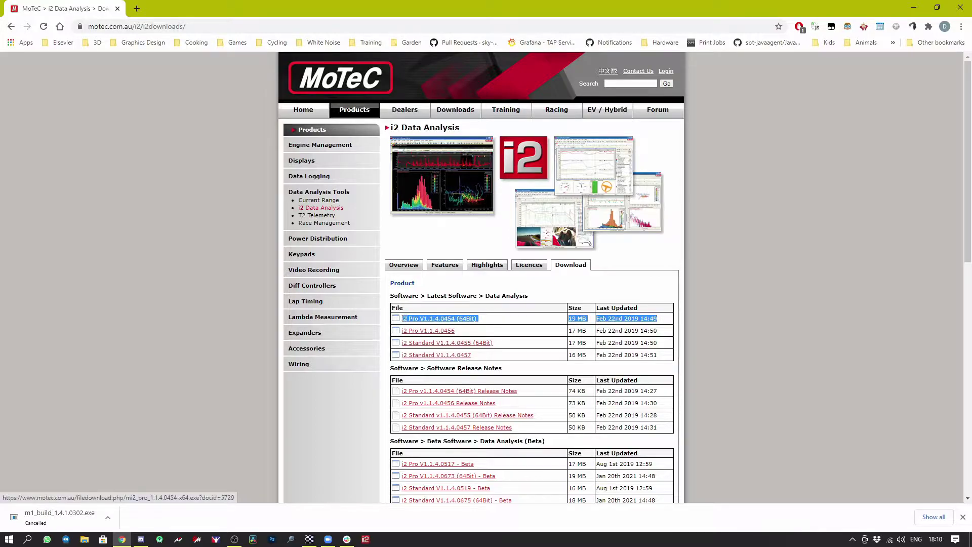
left_click_drag(661, 330, 401, 331)
left_click(660, 343)
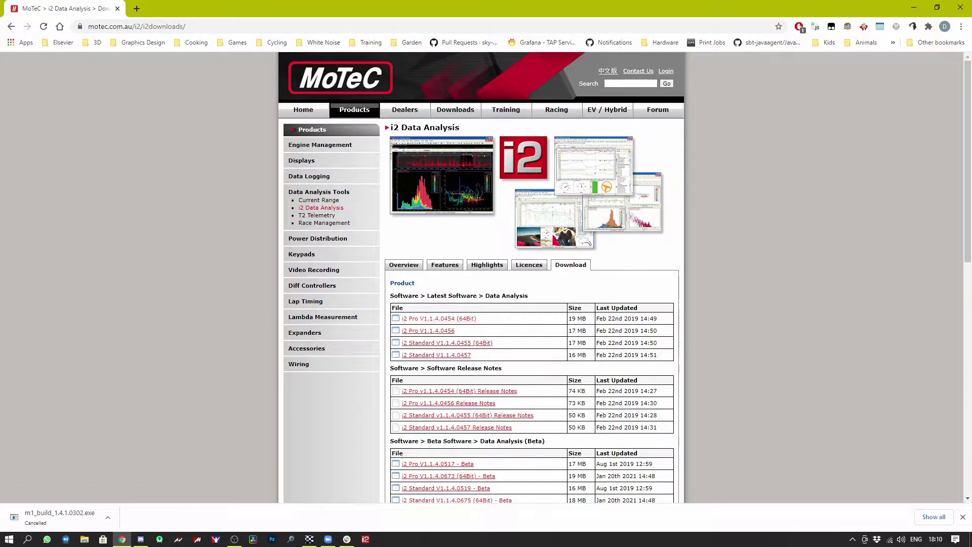
left_click(439, 319)
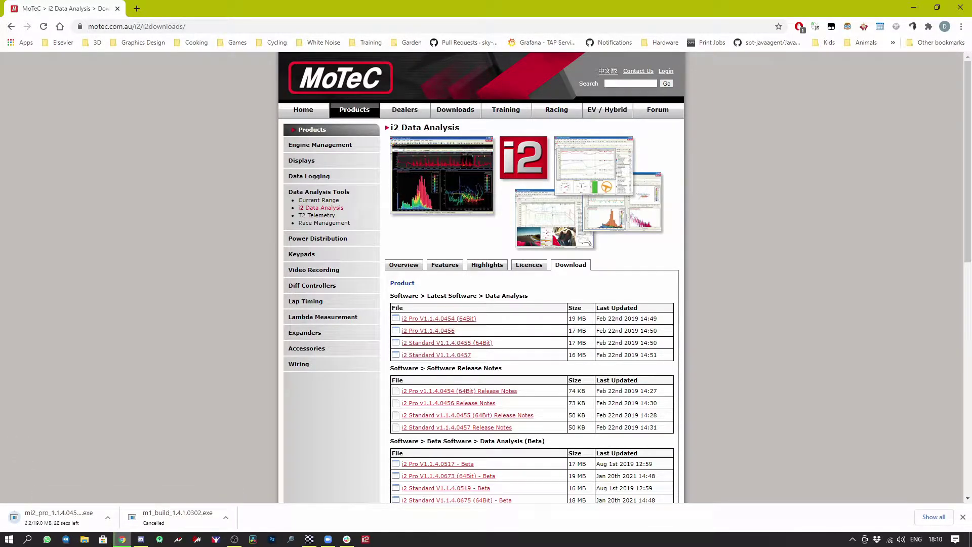
left_click(226, 517)
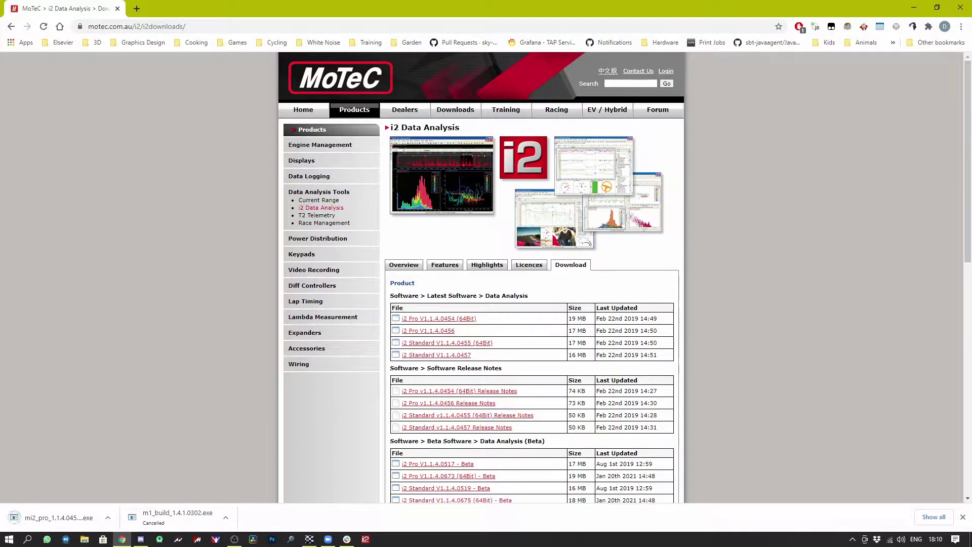
Run the downloaded i2 Pro installer, then cancel the installation at the Program Maintenance page.
left_click(51, 518)
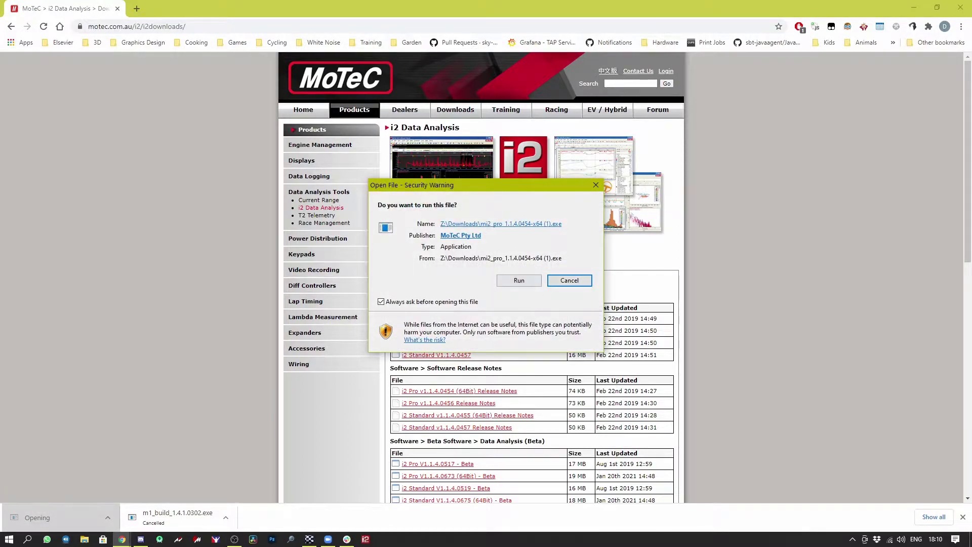
left_click(519, 280)
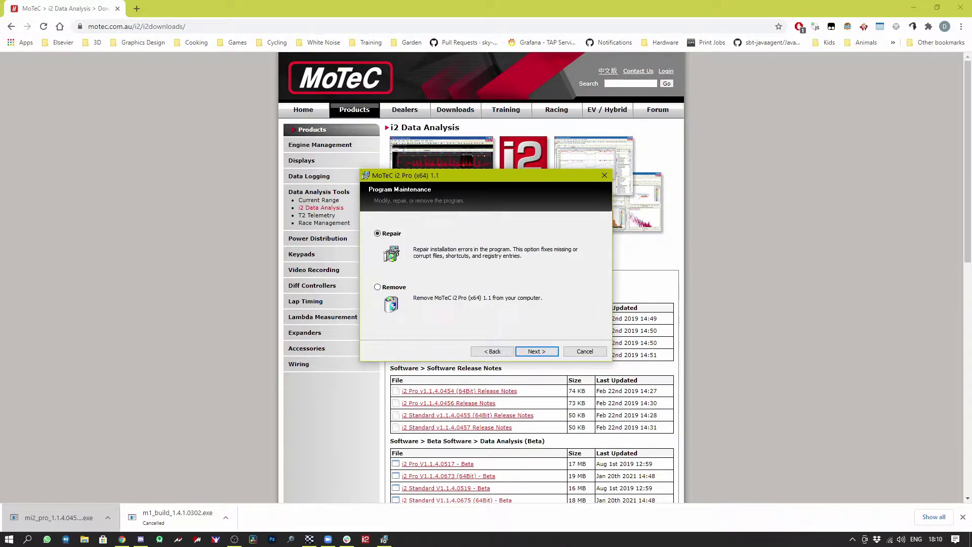
left_click(584, 352)
key("Return")
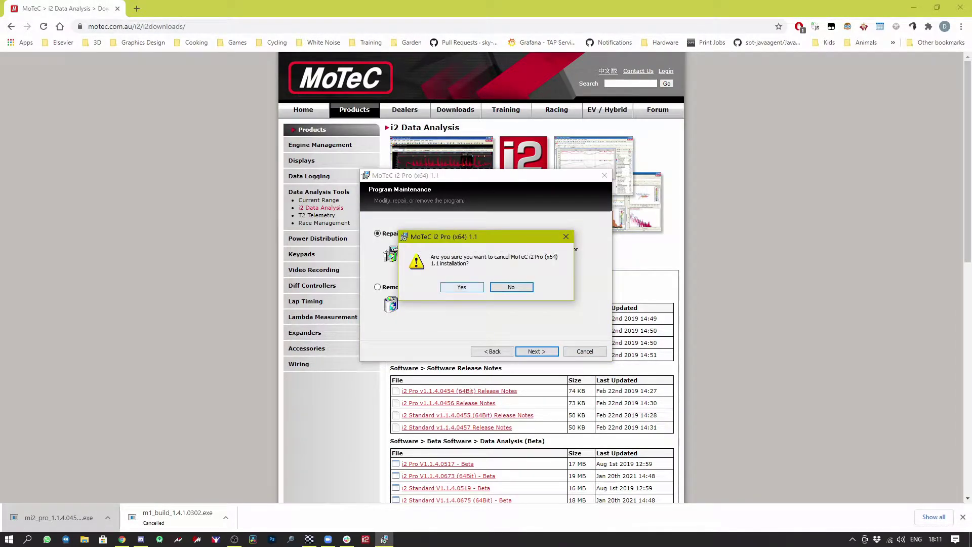
key("Return")
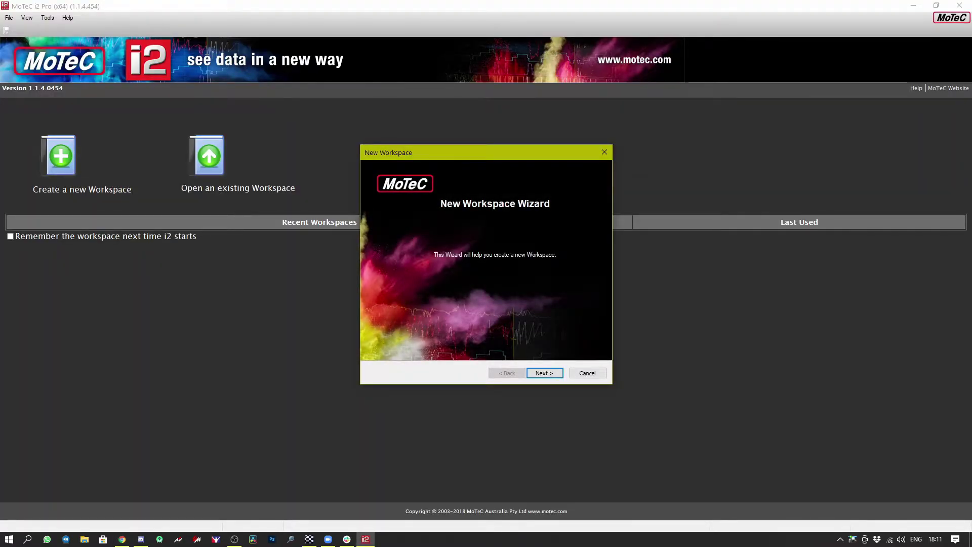
In MoTeC i2 Pro, cancel the New Workspace wizard and start importing an existing workspace.
key("Tab")
key("Return")
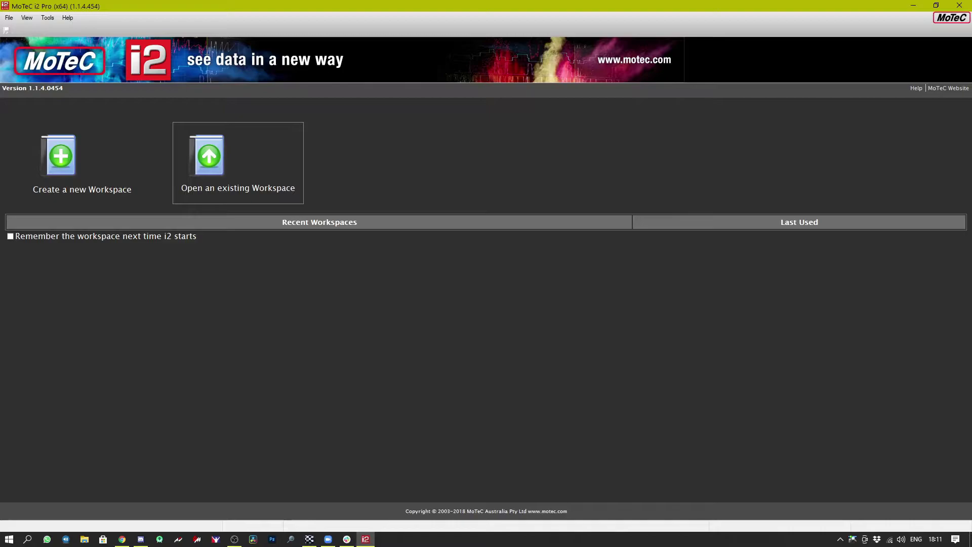
key("Return")
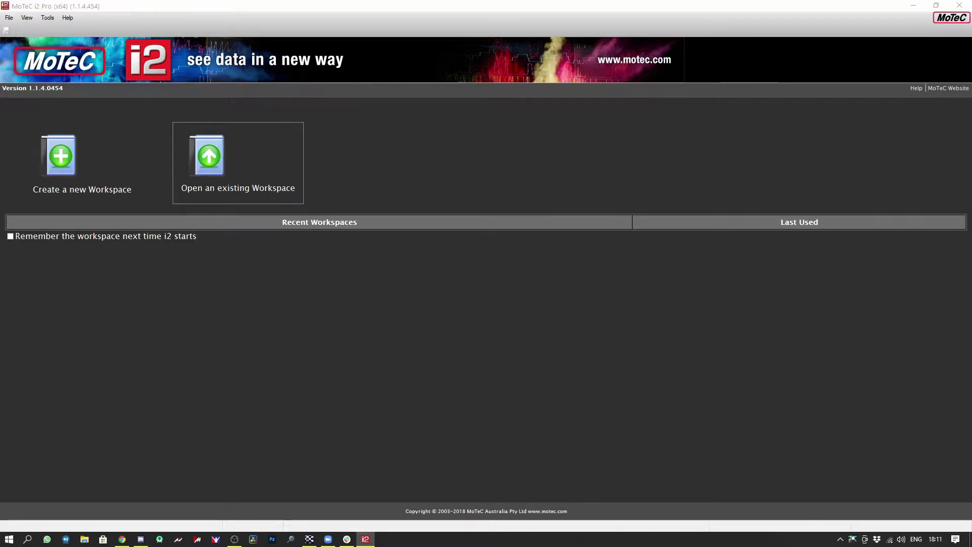
left_click(464, 330)
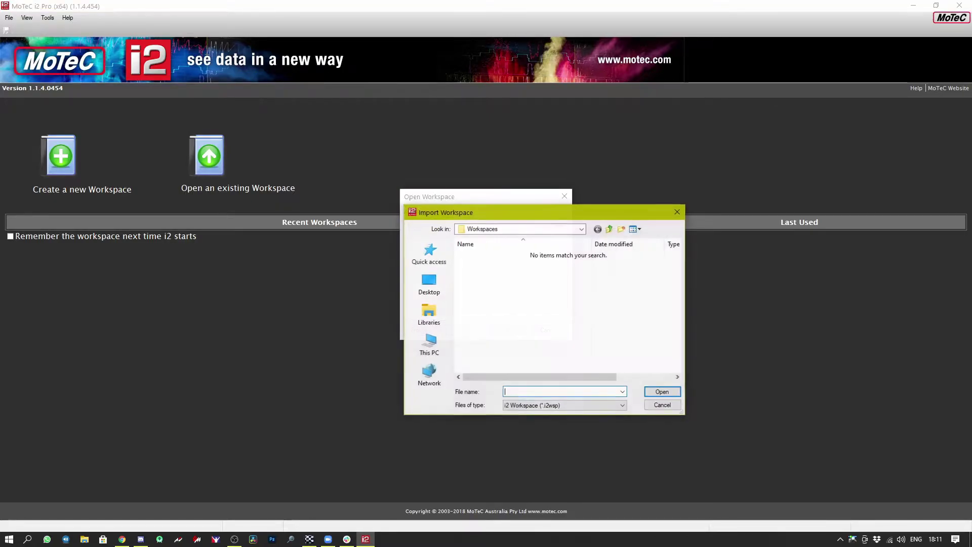
Import the base_ACC workspace from the Assetto Corsa Competizione MoTeC Workspaces folder in Documents.
left_click(522, 229)
left_click(582, 229)
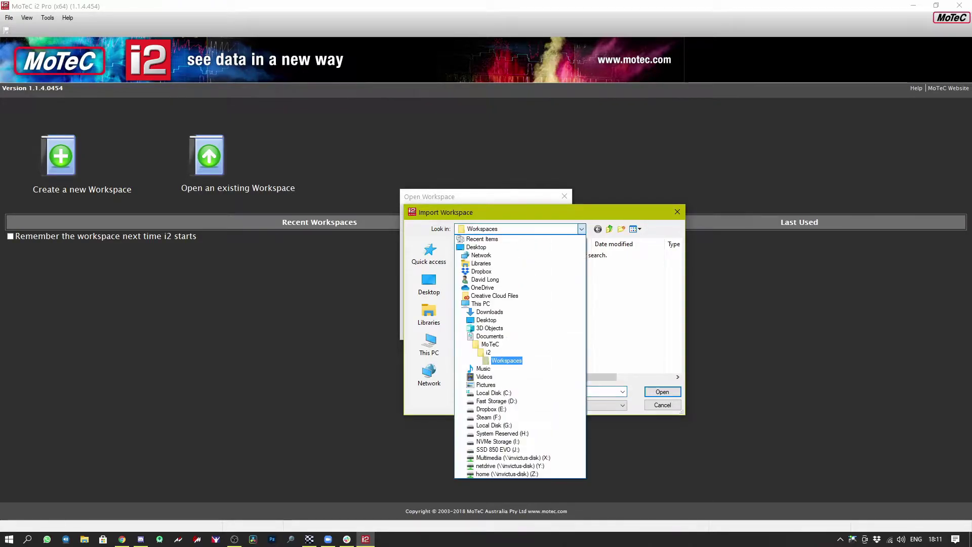
left_click(489, 335)
scroll(567, 310, "up", 6)
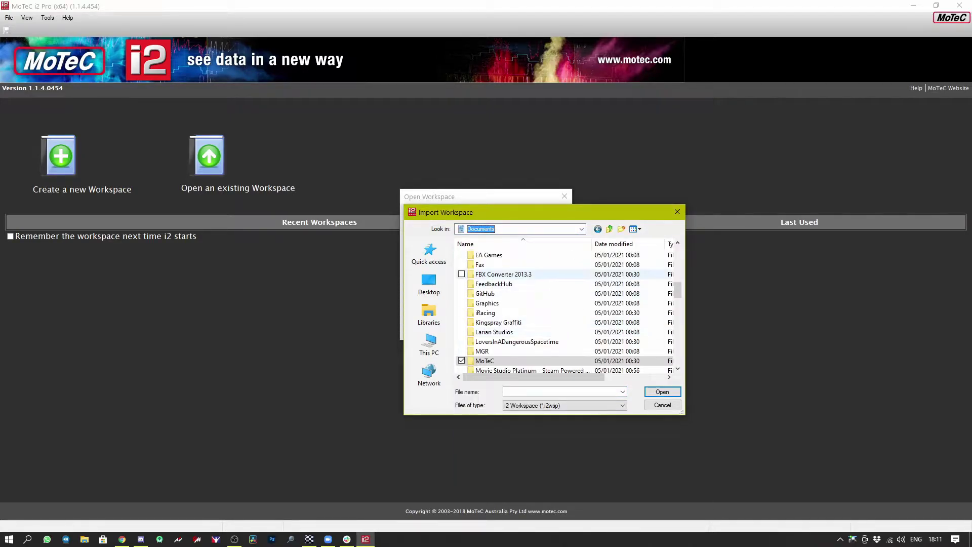
double_click(513, 351)
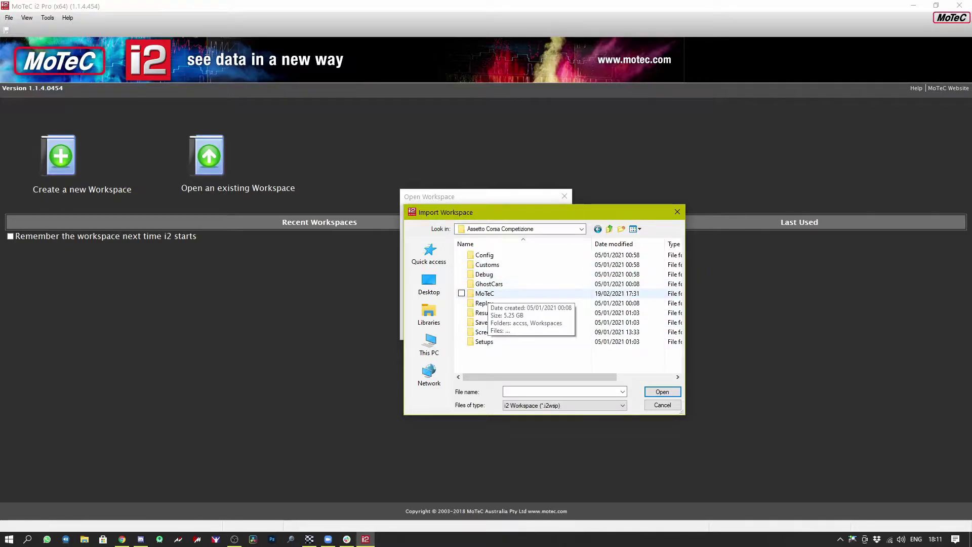
double_click(485, 294)
double_click(491, 265)
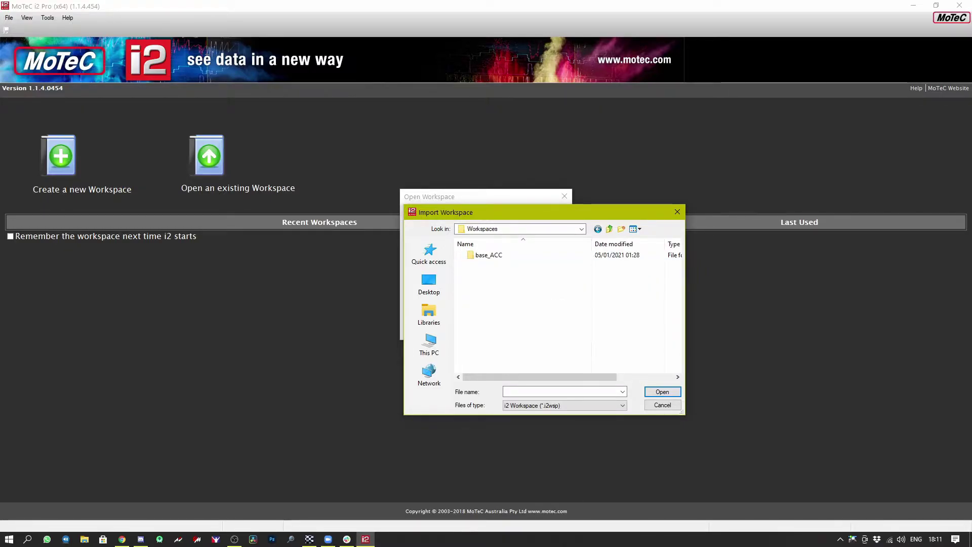
double_click(486, 255)
double_click(498, 322)
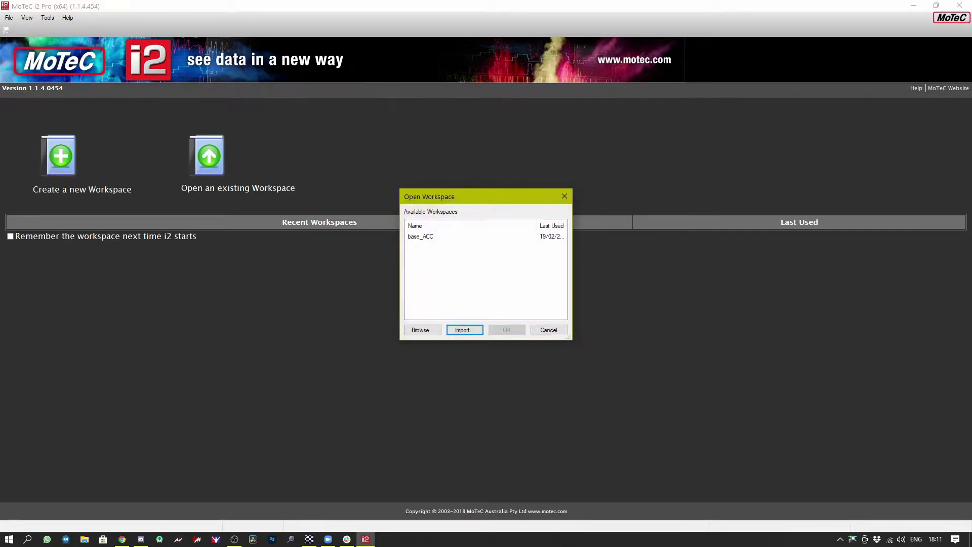
Open the imported base_ACC workspace from the available workspaces, cancelling any further import.
left_click(465, 330)
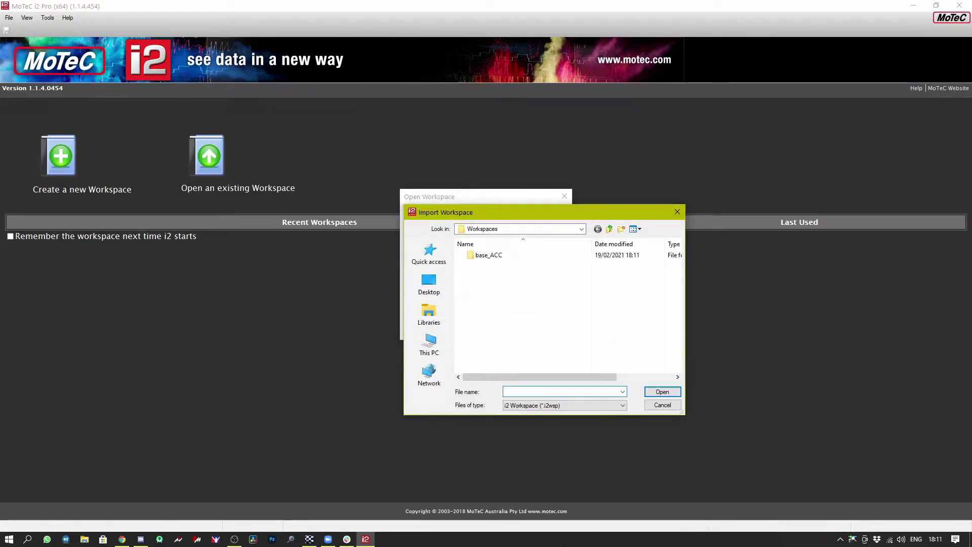
left_click(662, 405)
left_click(421, 237)
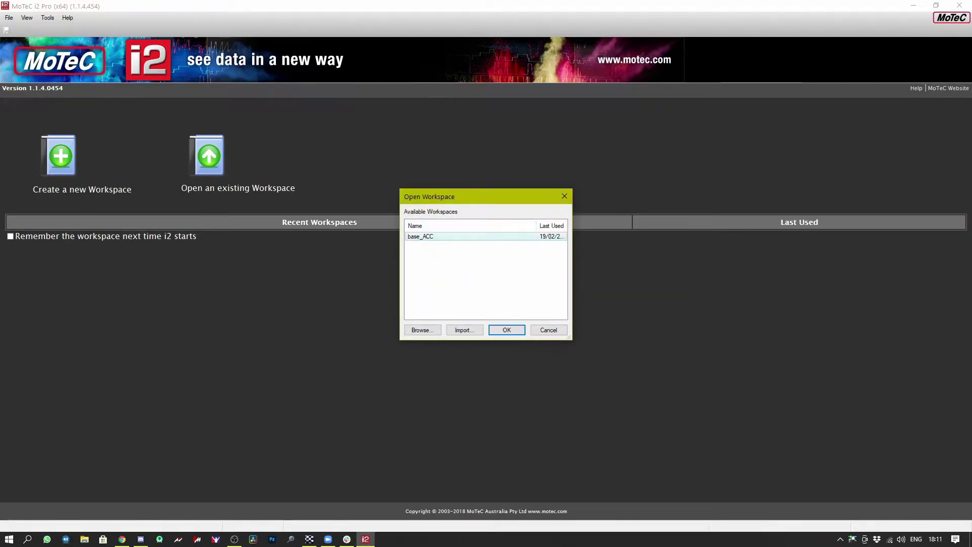
key("Return")
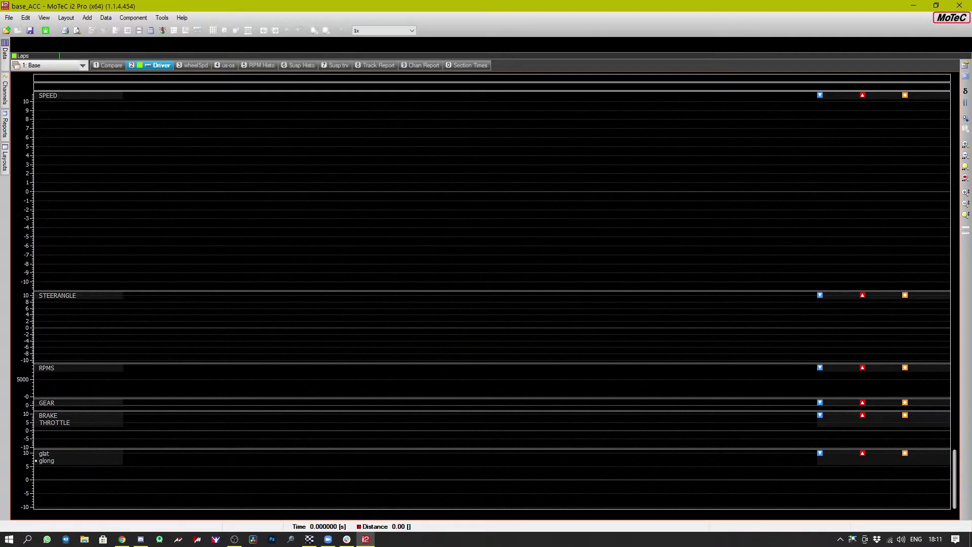
Look through the Base worksheets Compare, Driver, wheelSpd, us-os, RPM Histo, Susp Histo and Susp trv.
key("1")
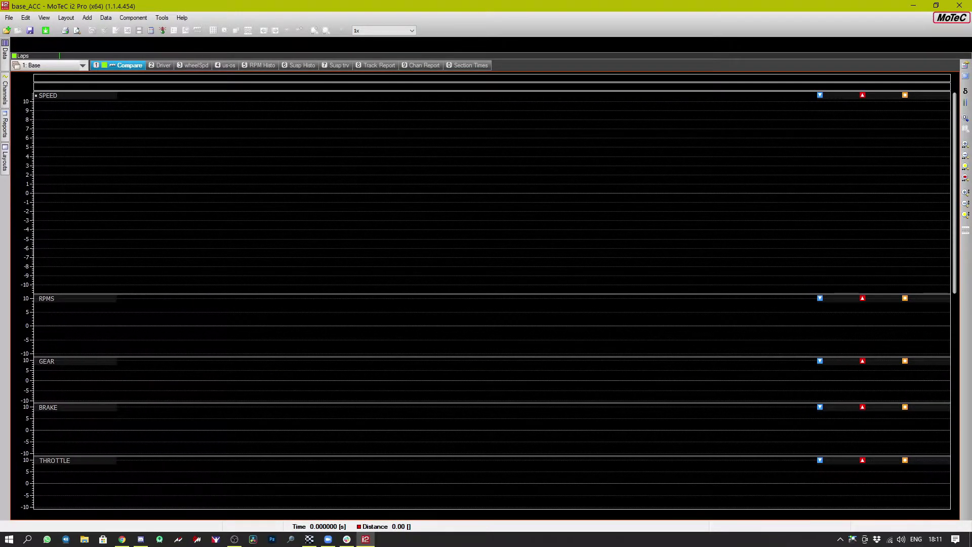
key("2")
key("3")
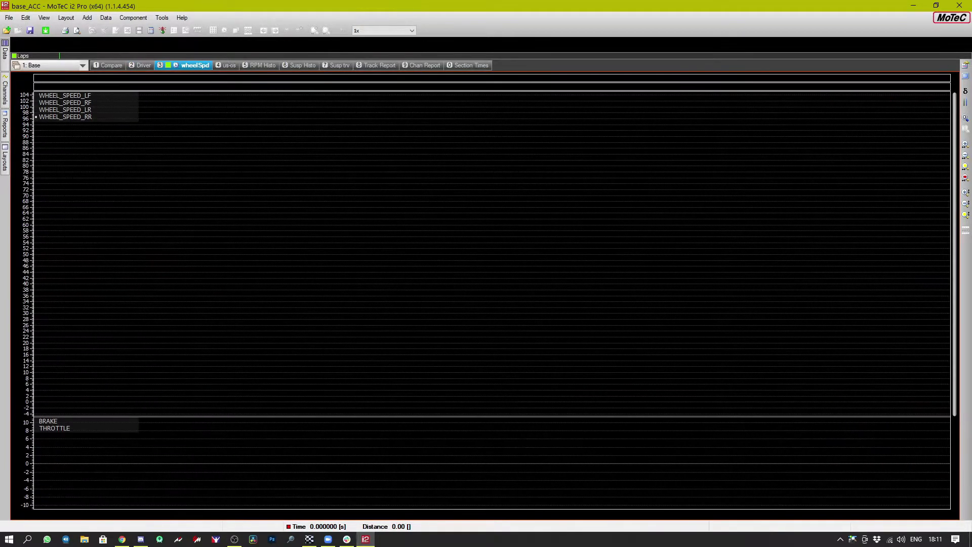
key("4")
key("5")
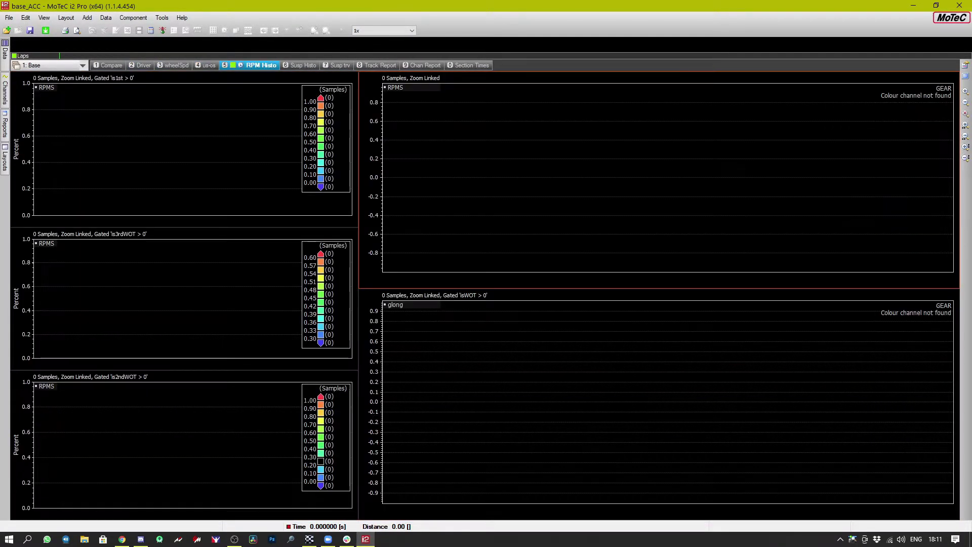
key("6")
key("7")
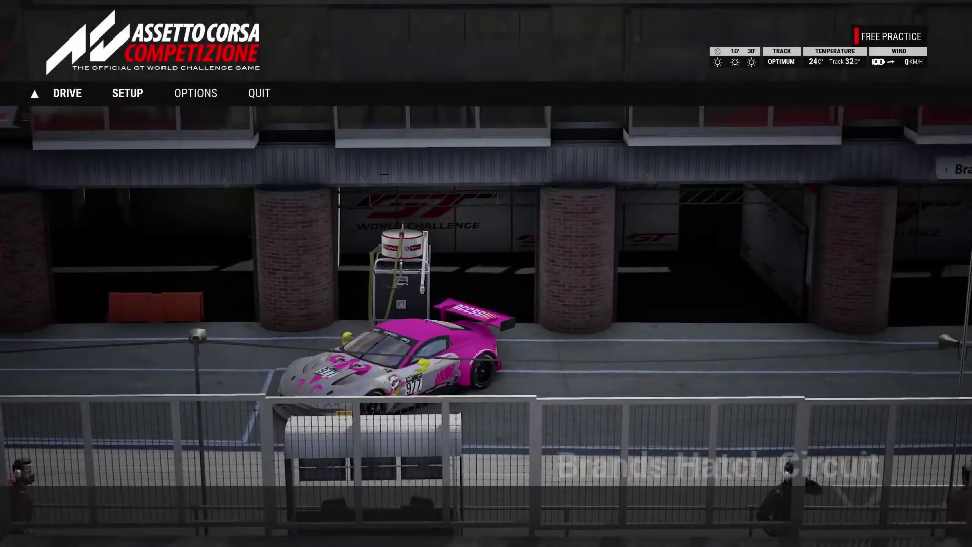
In Assetto Corsa Competizione, open the Electronics page of the car's current setup.
key("Right")
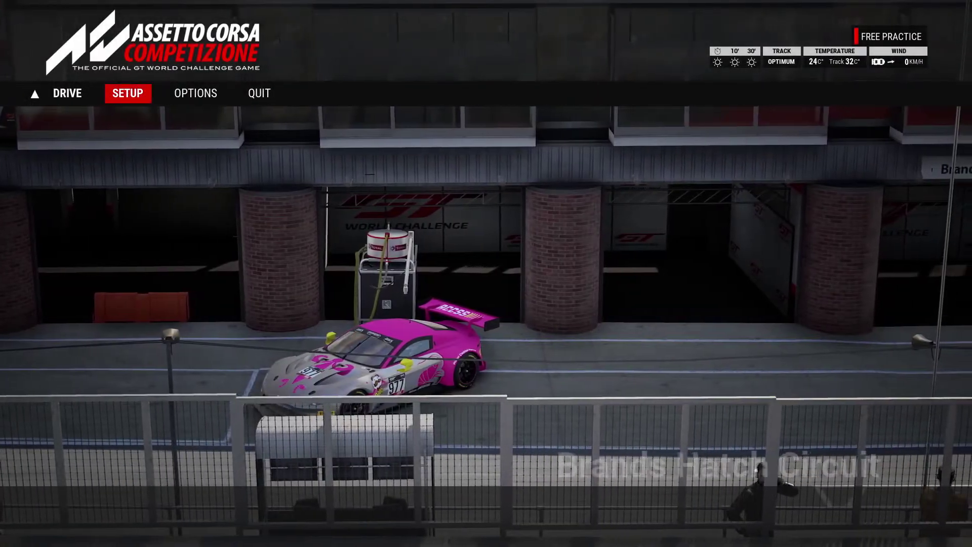
key("Return")
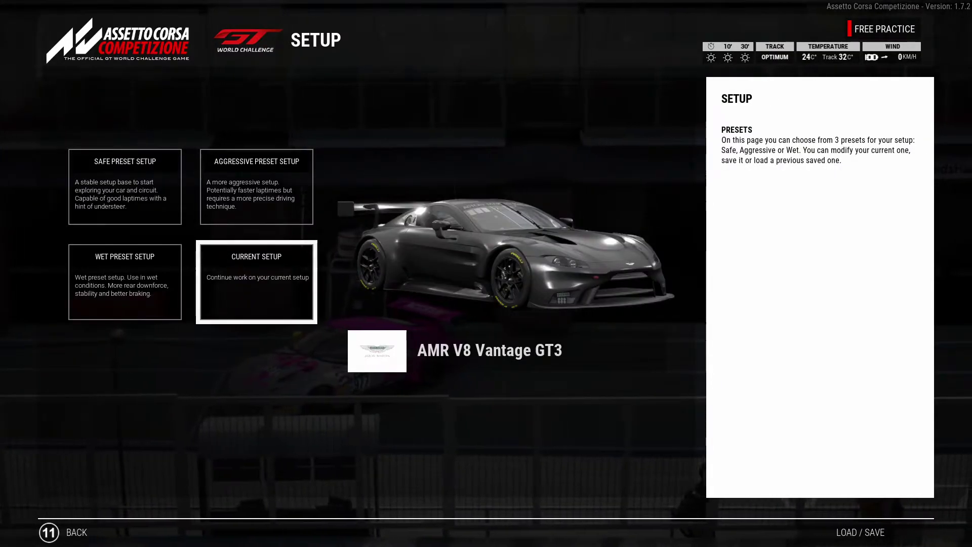
key("Return")
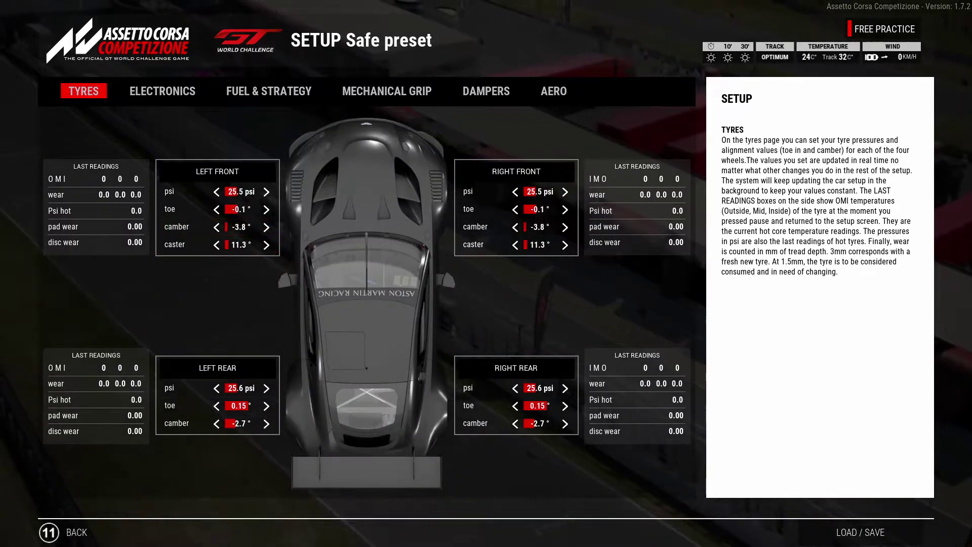
key("Return")
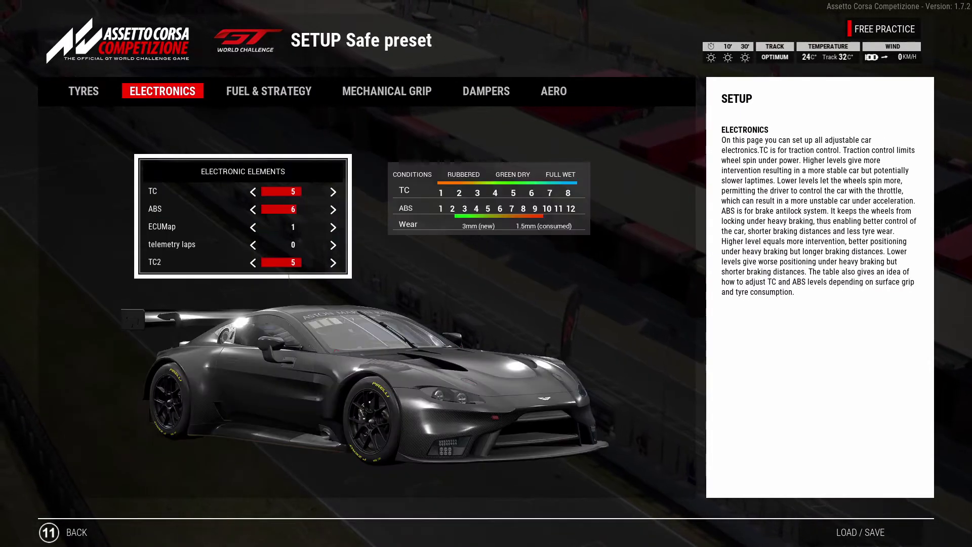
Set the telemetry laps in the electronic elements to 6.
key("Return")
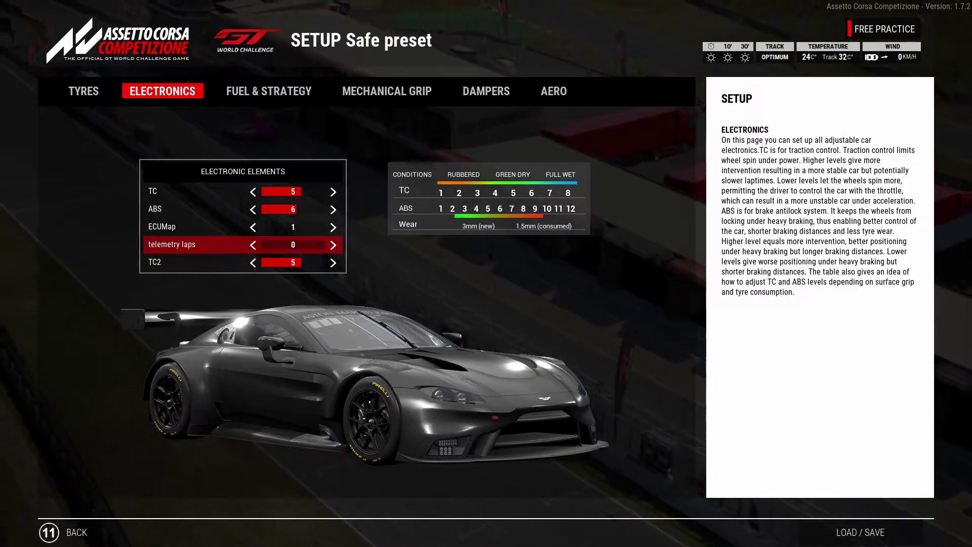
key("Right")
key("Right")
key("Right")
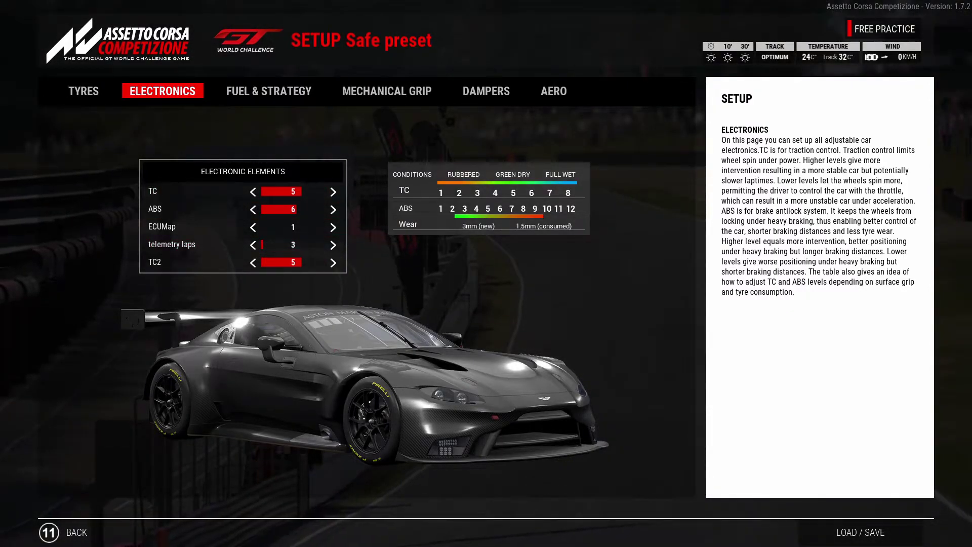
key("Right")
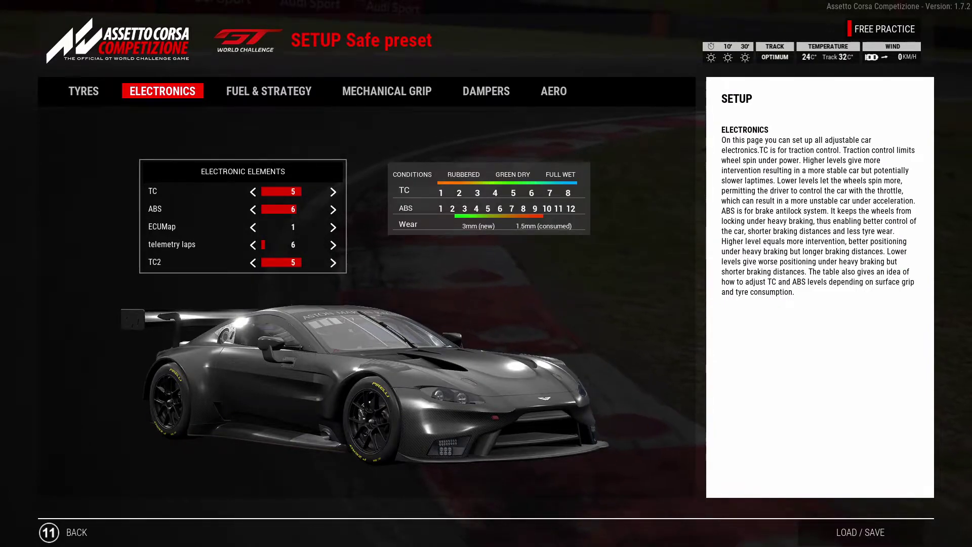
key("Down")
key("Down")
key("Down")
key("Down")
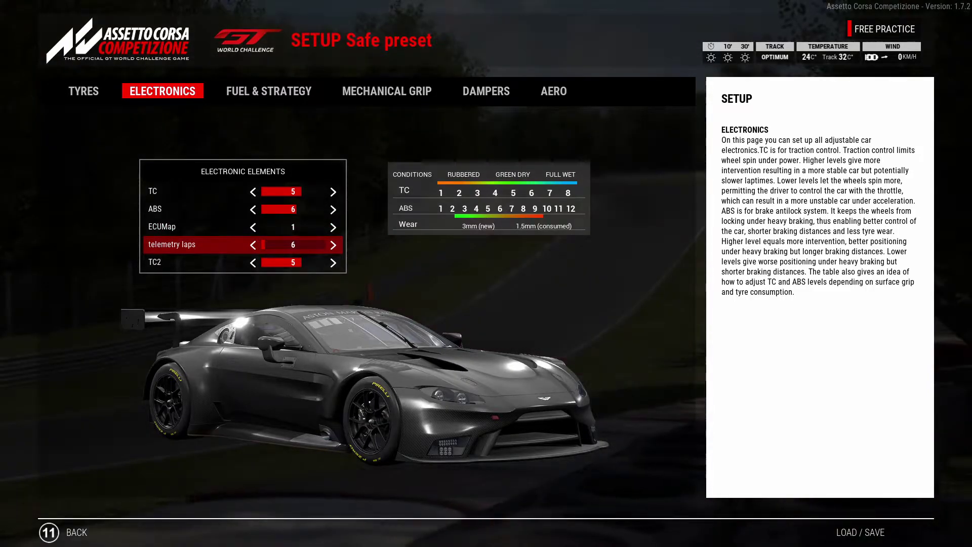
key("Escape")
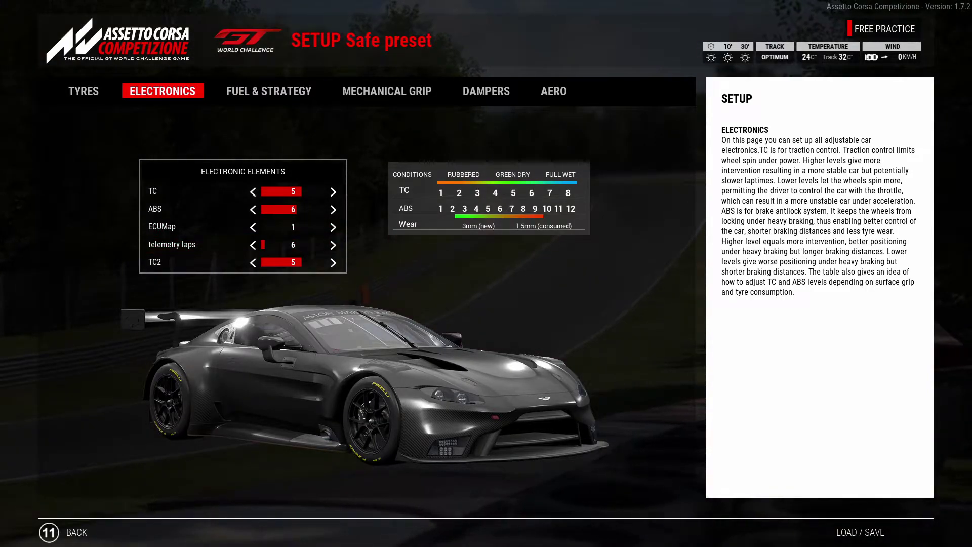
Leave the game's car setup and, in File Explorer, open the MoTeC folder inside Documents > Assetto Corsa Competizione.
key("Escape")
key("Escape")
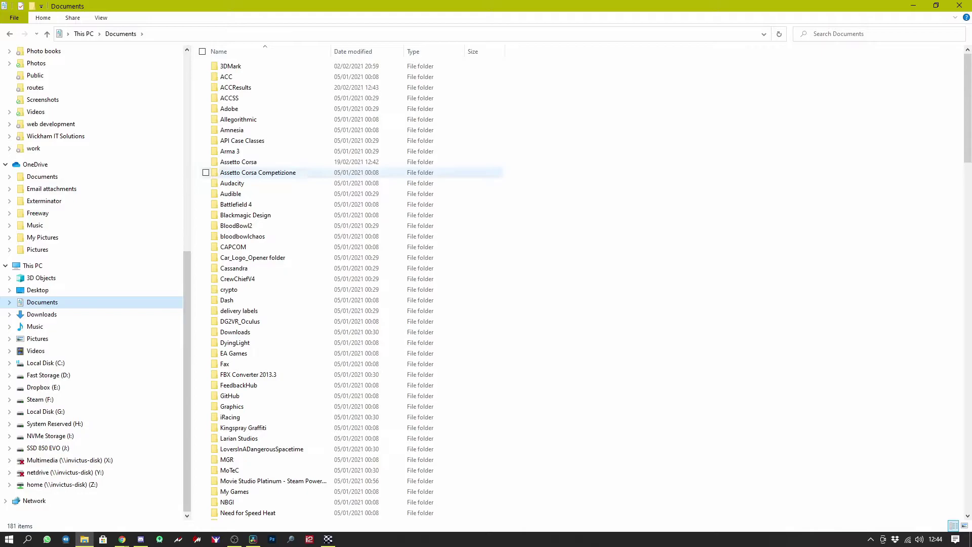
double_click(258, 173)
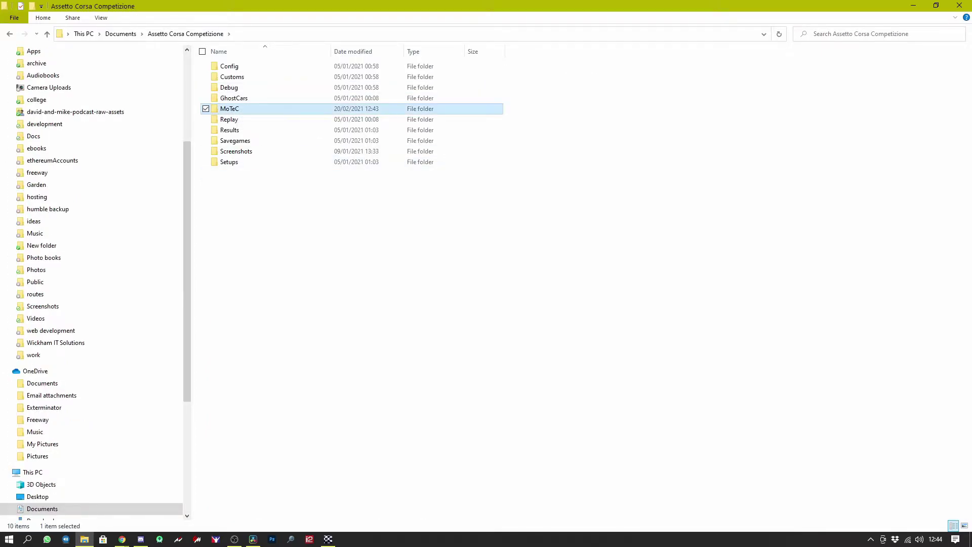
double_click(231, 109)
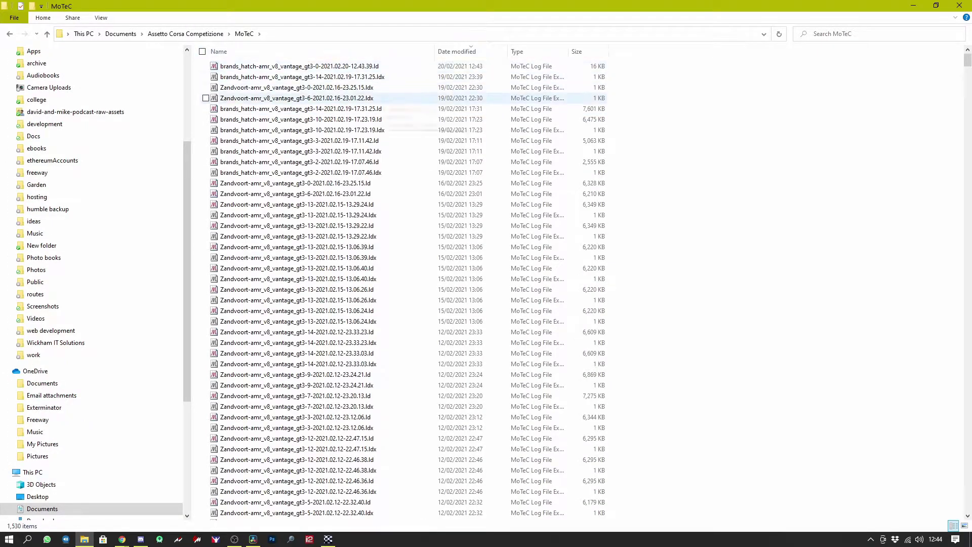
Look through the recorded log files, view the brands_hatch logs in MoTeC i2 Pro, and close the program.
scroll(349, 395, "down", 1)
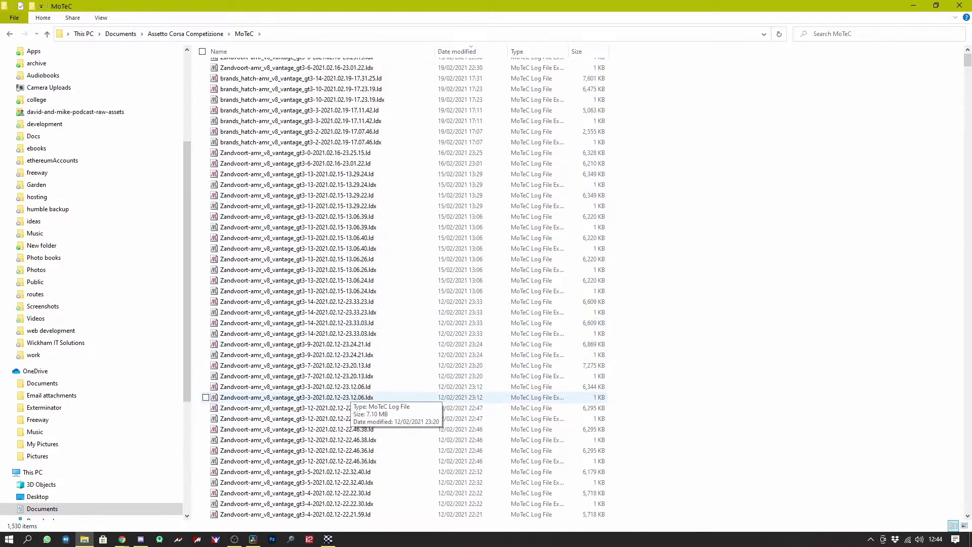
scroll(349, 399, "down", 20)
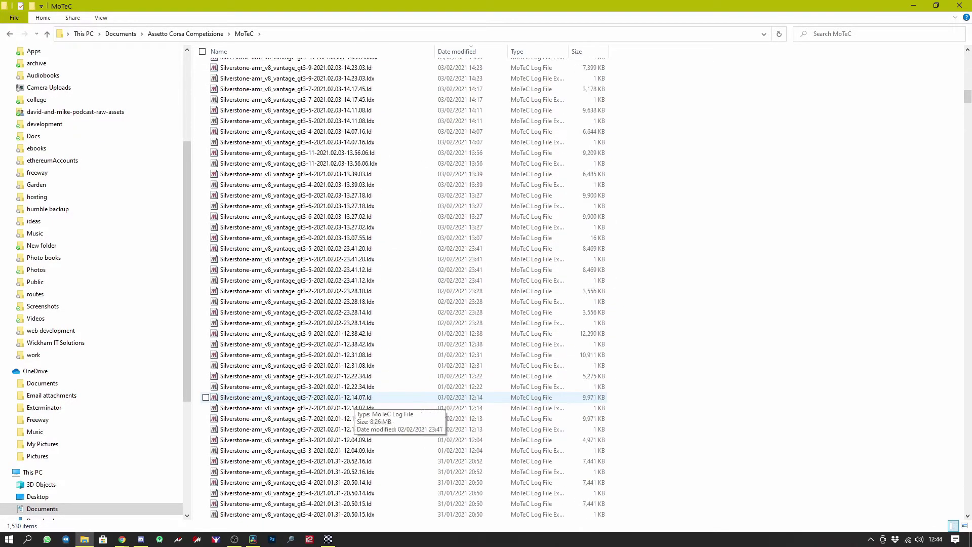
scroll(353, 400, "down", 20)
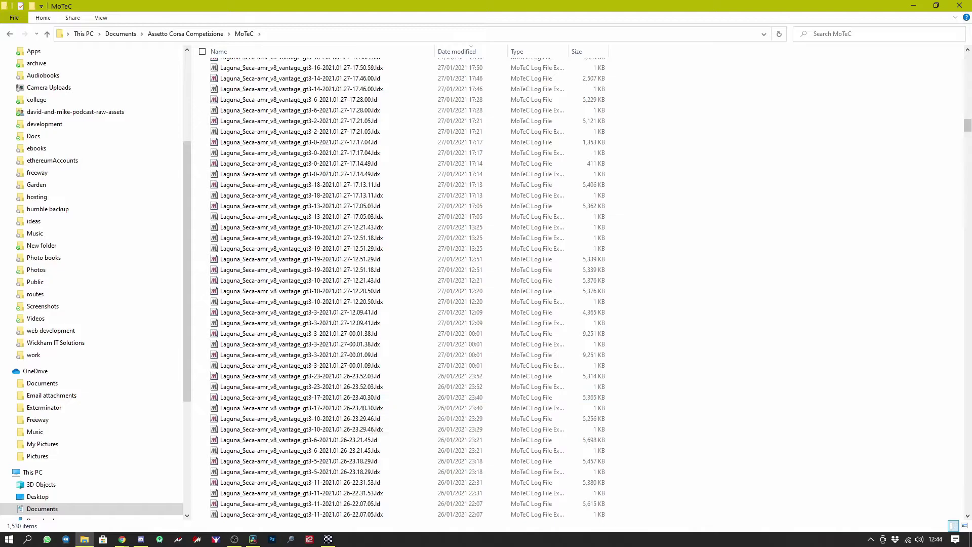
scroll(353, 400, "up", 4)
left_click_drag(967, 122, 967, 57)
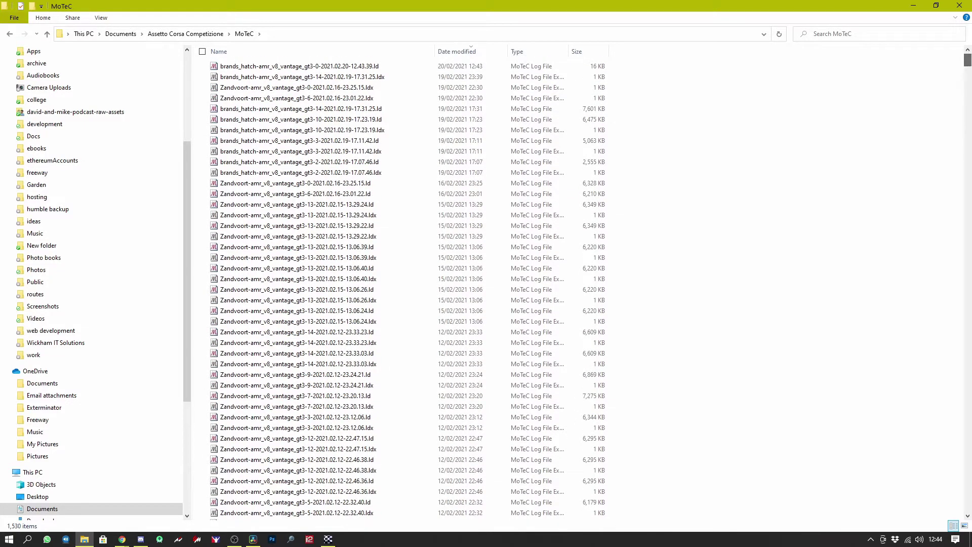
left_click(324, 66)
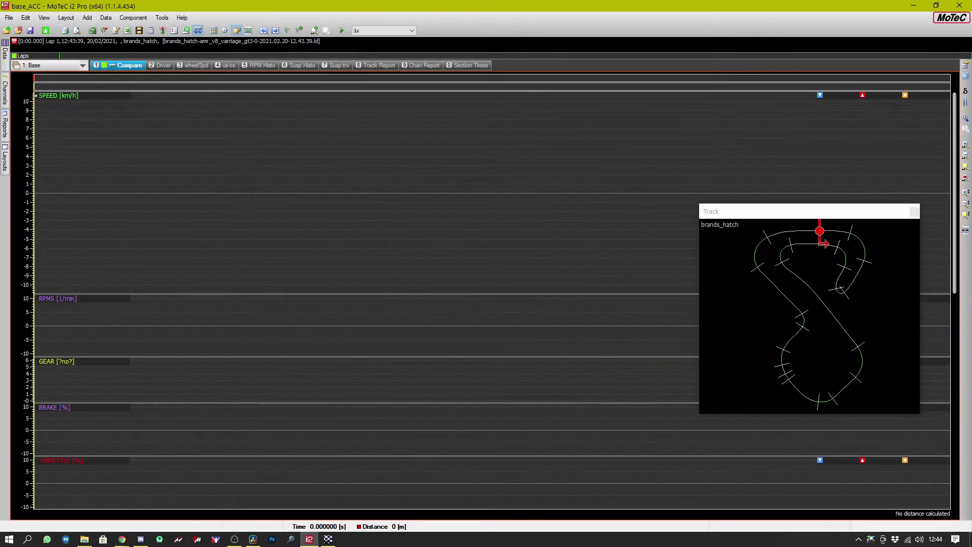
mouse_move(5, 53)
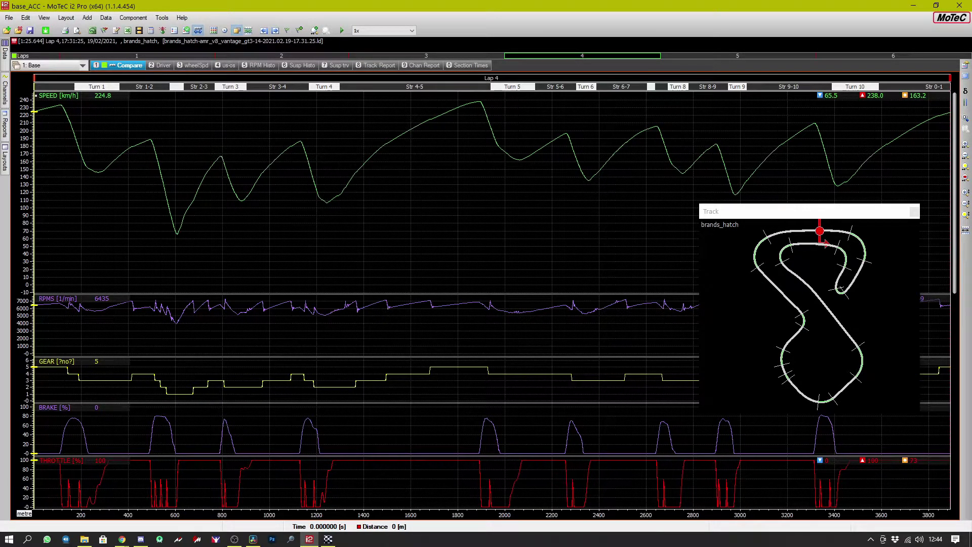
left_click(959, 5)
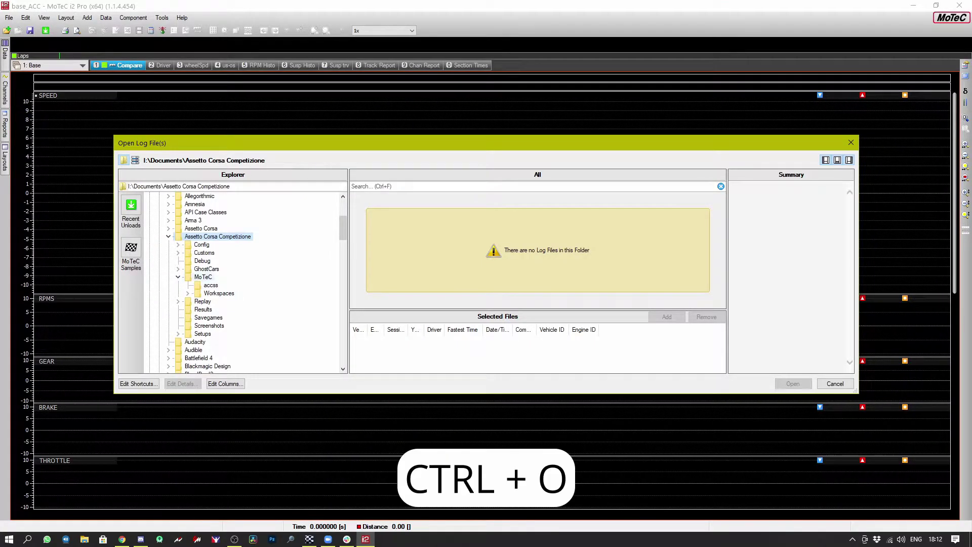
In MoTeC i2 Pro, open the Zandvoort log recorded 16/02/2021 23:25:15 from the Assetto Corsa Competizione\MoTeC folder.
left_click(203, 277)
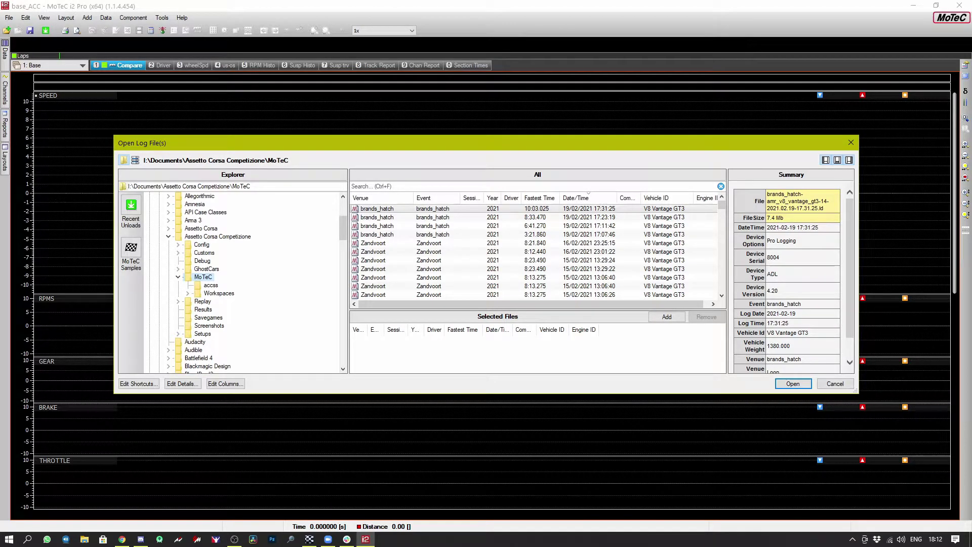
left_click(456, 243)
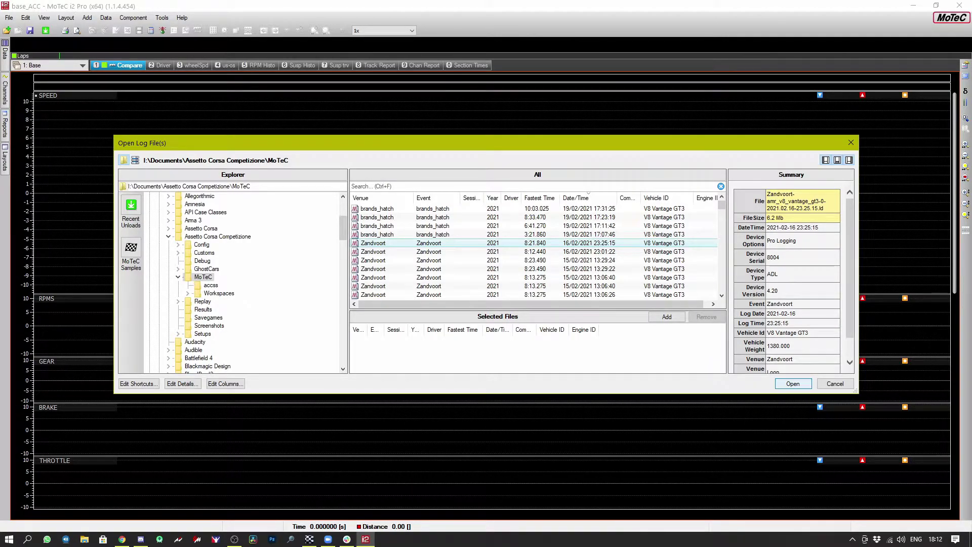
key("Return")
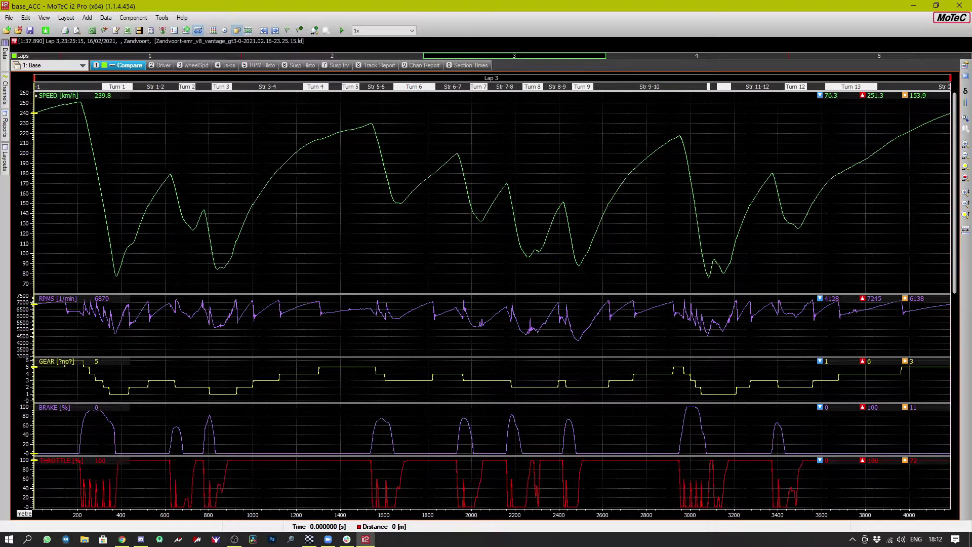
View the lap on the Track Report worksheet, play and pause it briefly, and return to the Compare worksheet.
key("8")
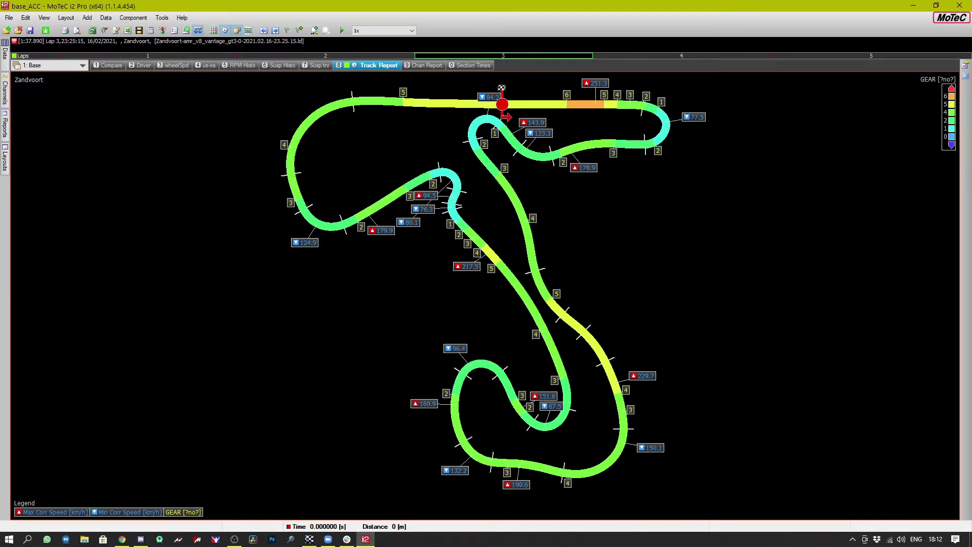
key("space")
key("space")
key("1")
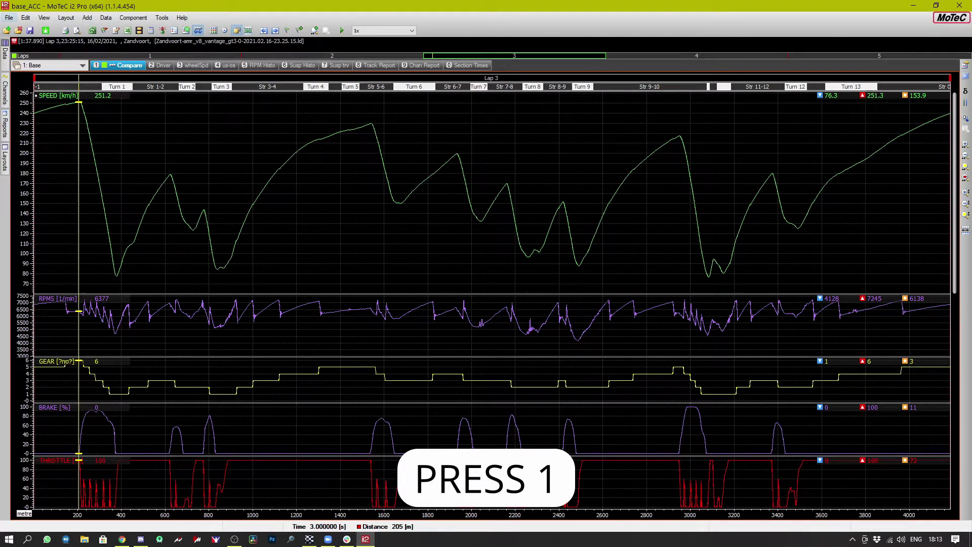
Load the Zandvoort log recorded 16/02/2021 23:01:22 from the MoTeC folder alongside the open one.
mouse_move(6, 52)
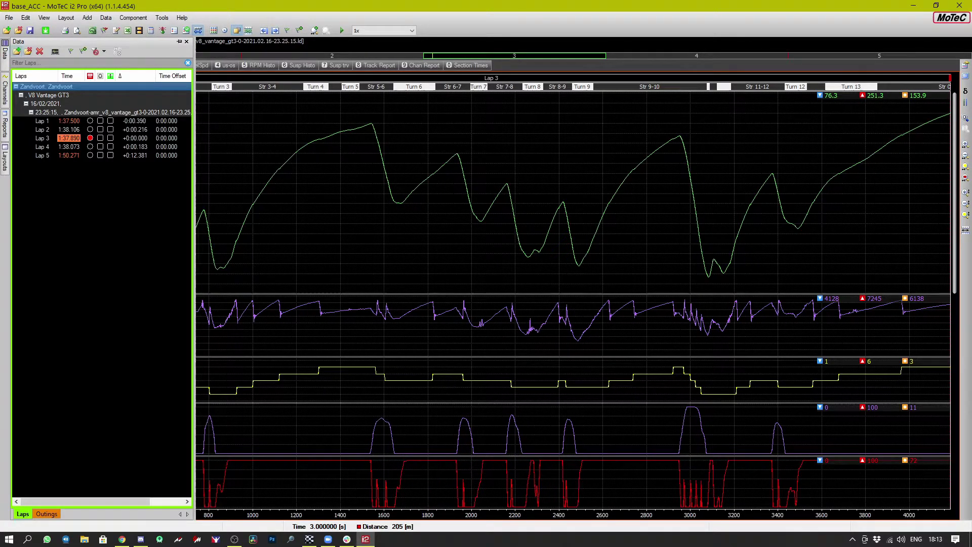
left_click(17, 51)
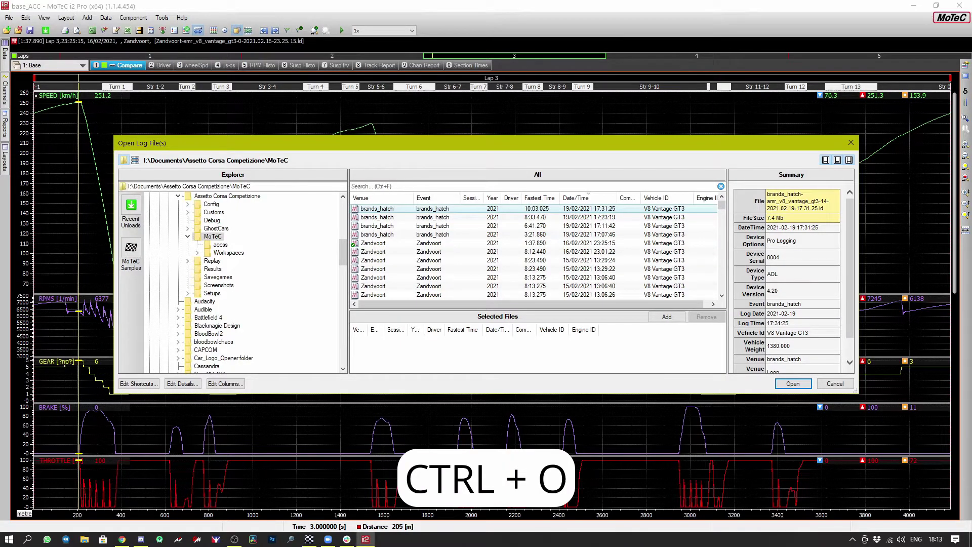
scroll(536, 252, "down", 2)
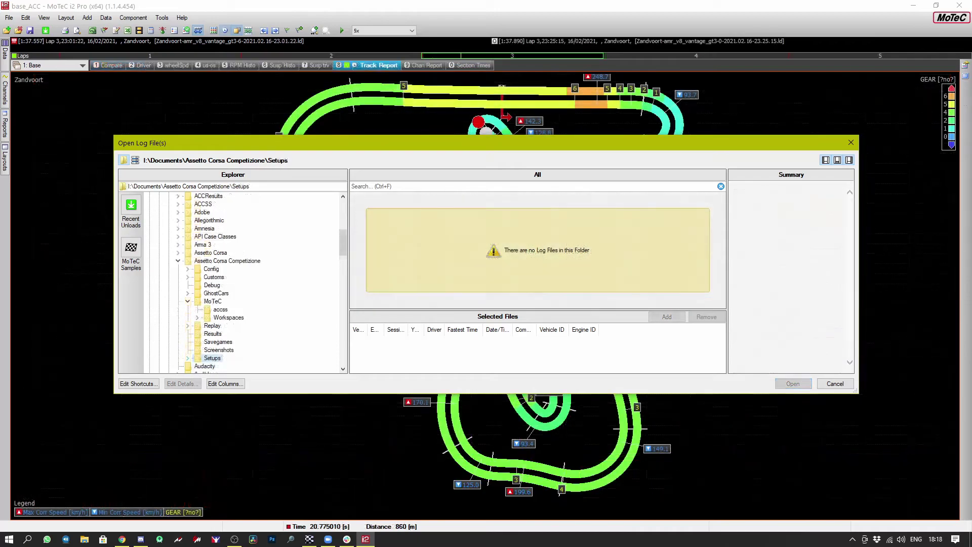
Add the CDA AMV8 ZAN RunData 2020 log from the Setups\amr_v8_vantage_gt3\Zandvoort folder.
left_click(187, 358)
left_click(197, 326)
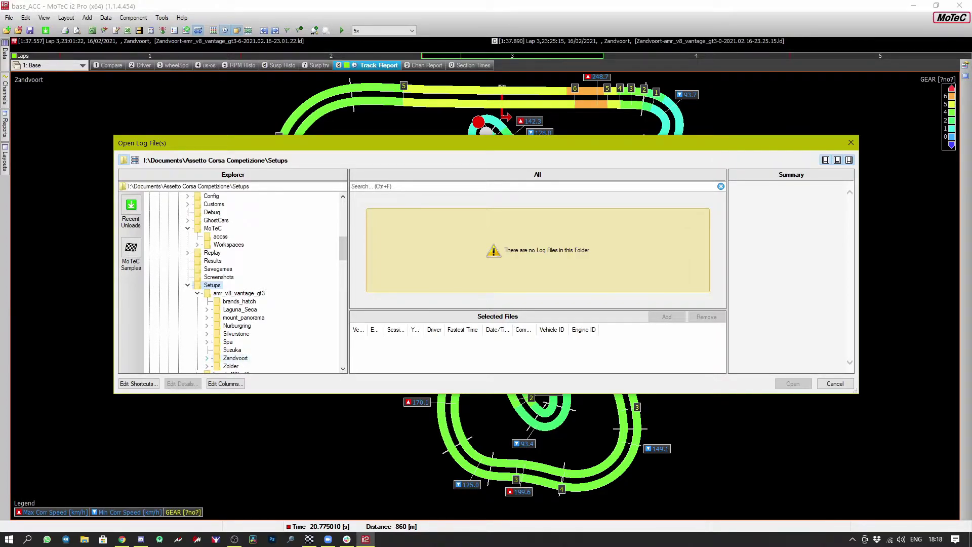
left_click(235, 358)
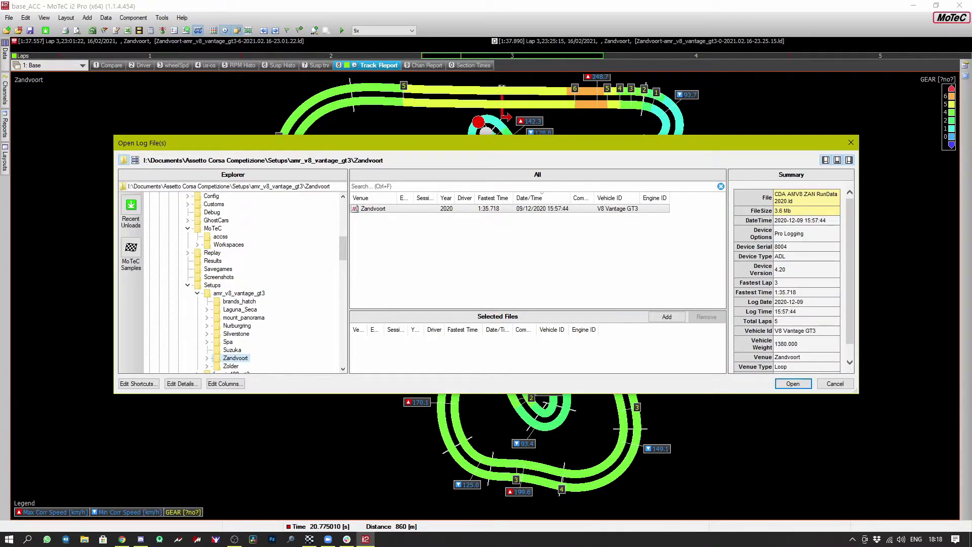
left_click(793, 383)
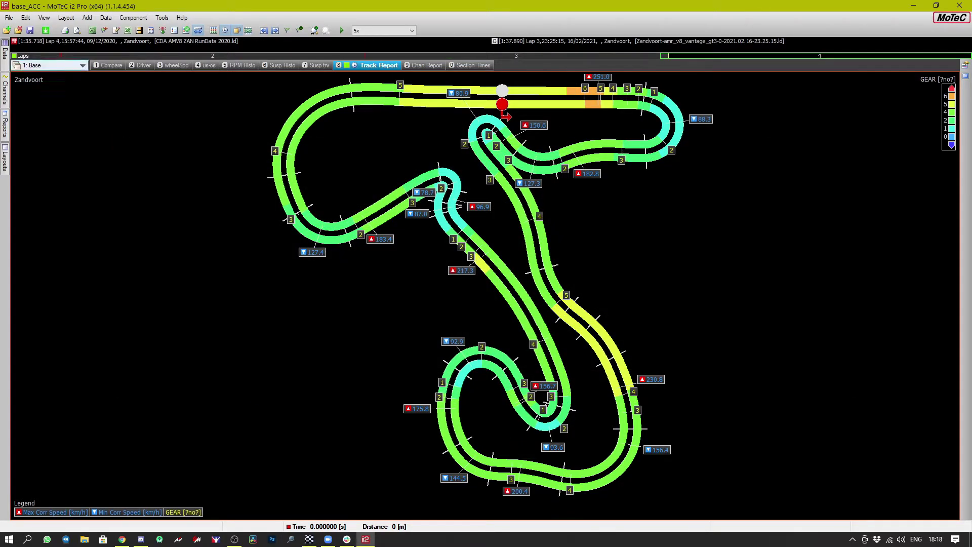
Overlay Lap 4 of CDA AMV8 ZAN RunData 2020 on Lap 3 of the 23:01:22 log and show the Compare worksheet.
key("F8")
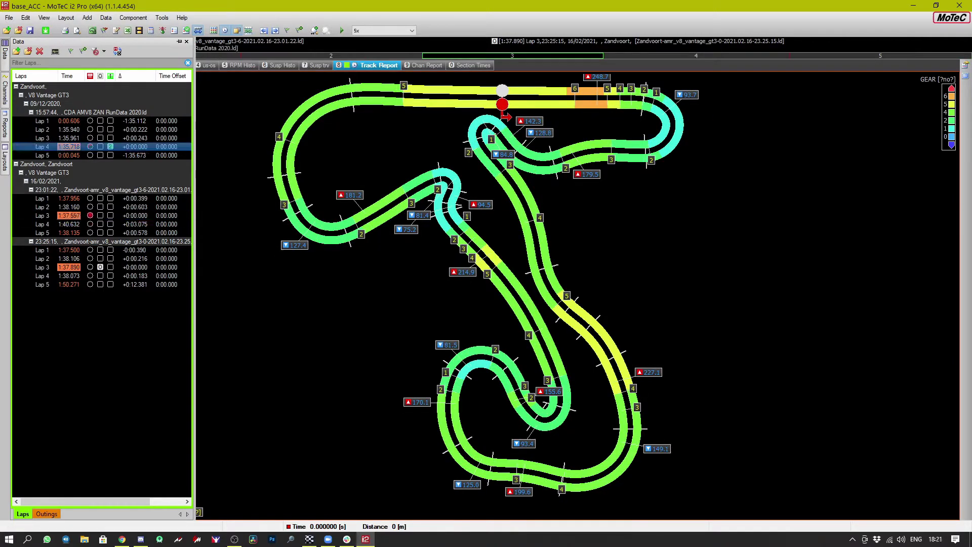
left_click(111, 146)
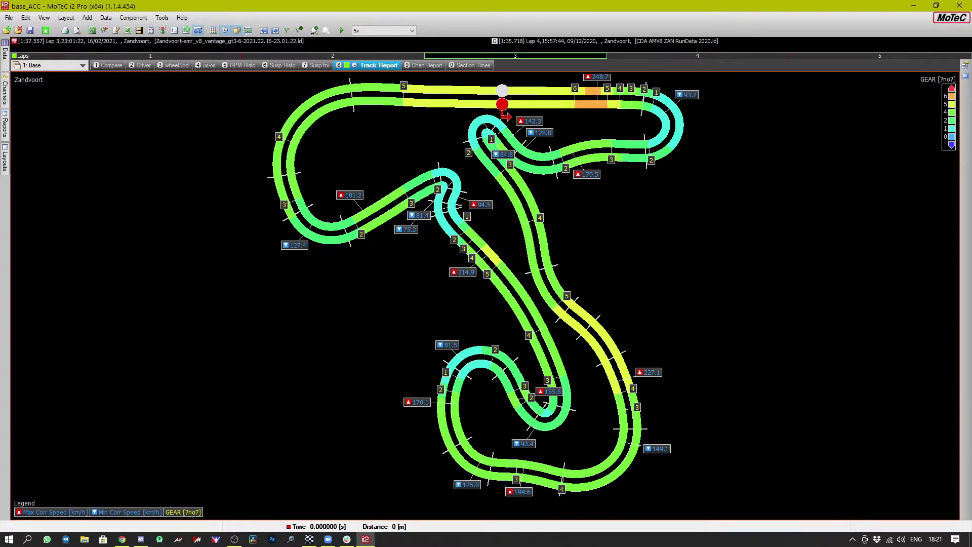
key("1")
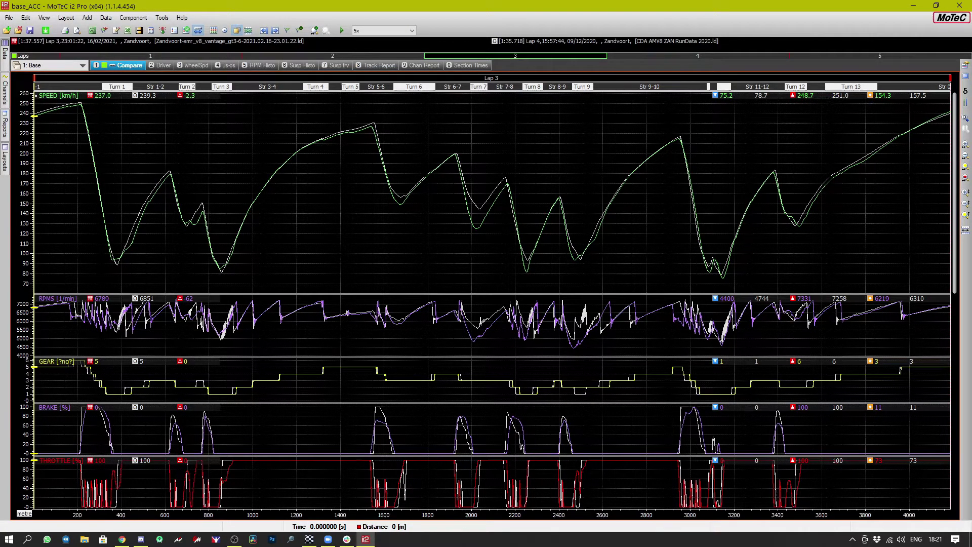
Compare both laps' traces around Turns 2 and 3 and at the braking point before Turn 6.
left_click(197, 224)
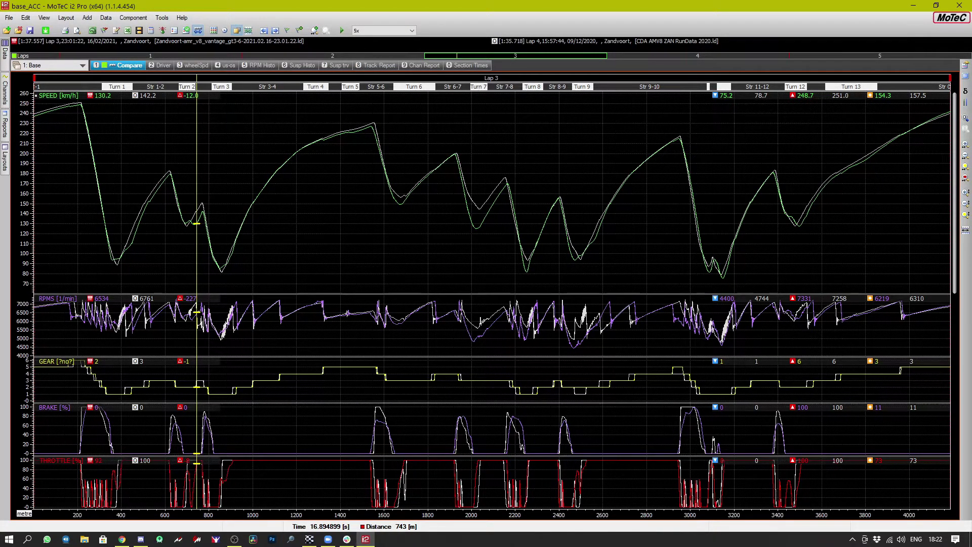
left_click_drag(197, 223, 223, 223)
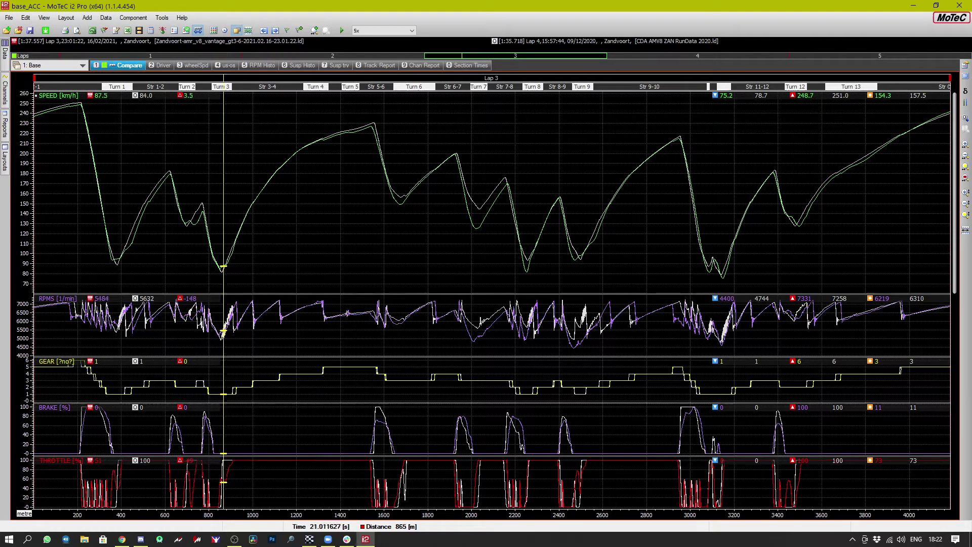
key("Left")
key("Left")
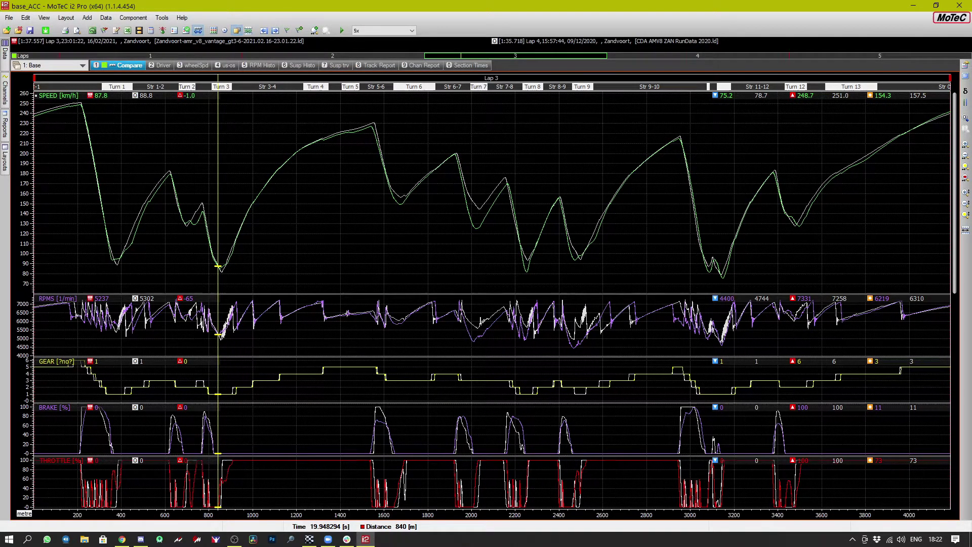
left_click(370, 203)
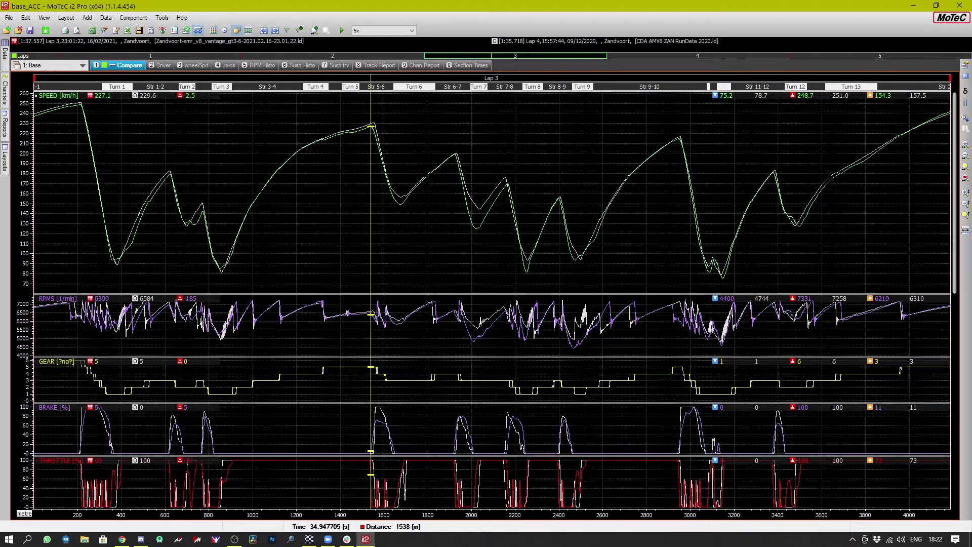
key("Right")
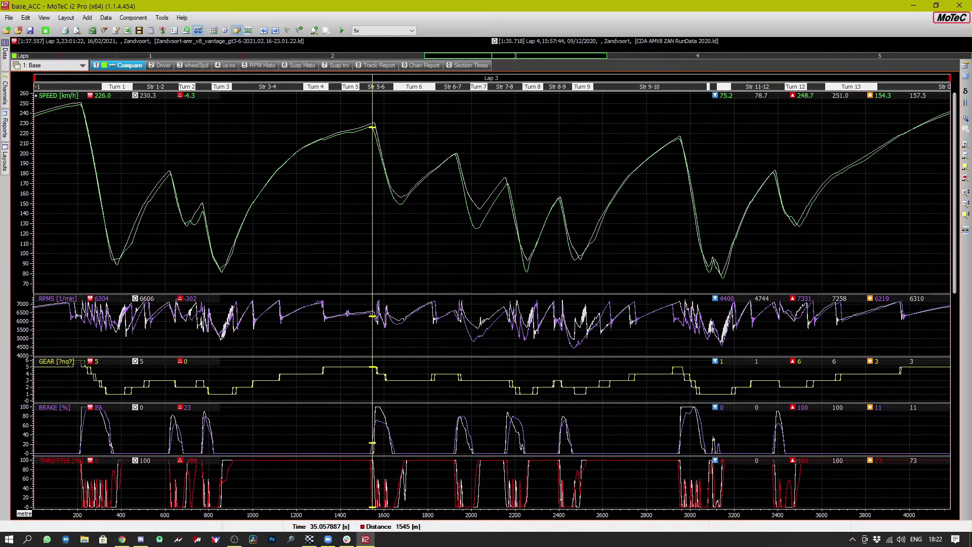
Compare both laps' speed, brake and throttle traces at Turn 9, through Turn 7 and at its braking point.
left_click(583, 202)
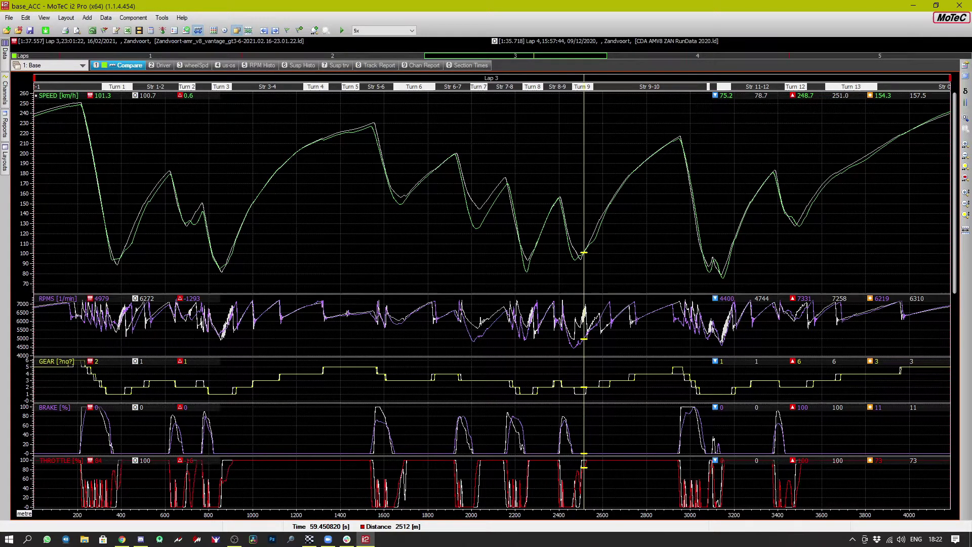
mouse_move(491, 219)
left_mouse_down()
mouse_move(468, 220)
mouse_move(484, 220)
mouse_move(473, 223)
mouse_move(479, 228)
left_mouse_up()
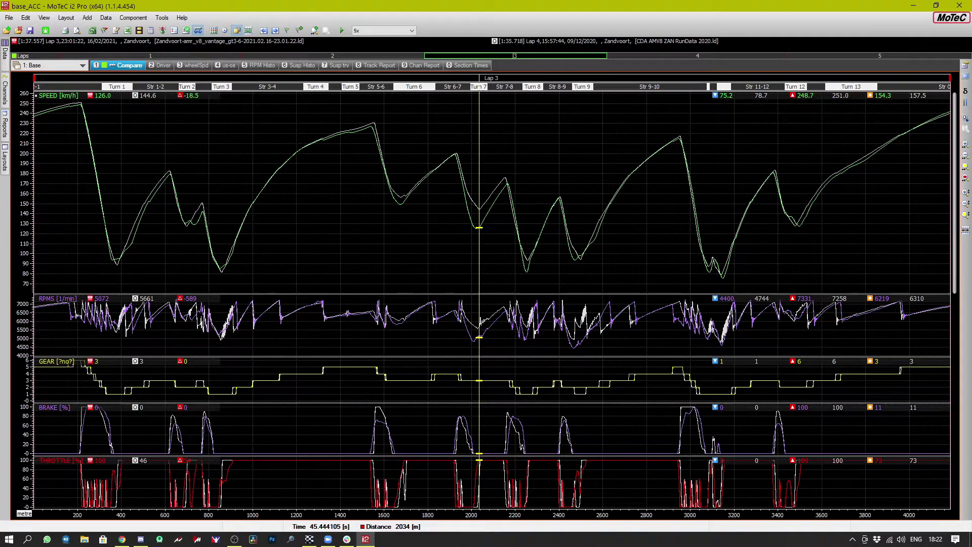
left_click_drag(479, 228, 466, 228)
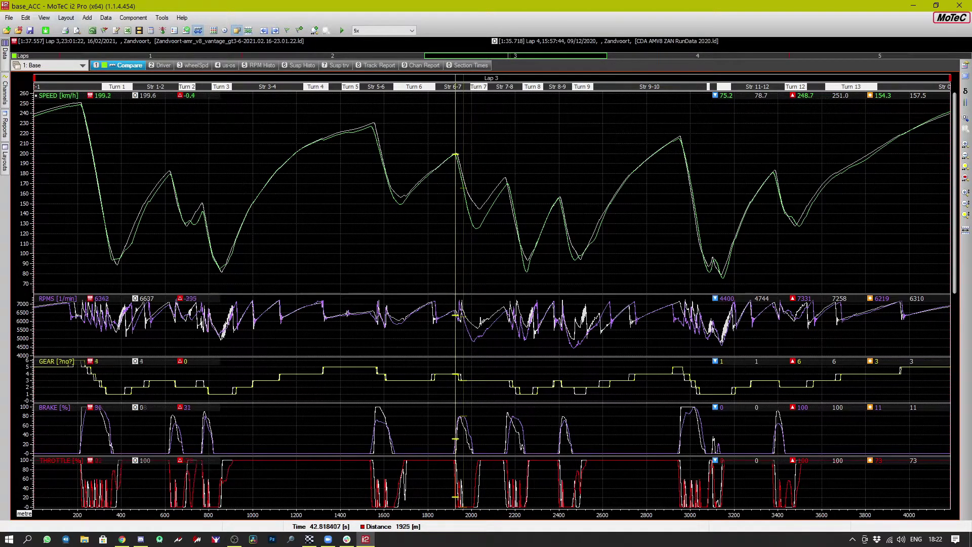
Show the floating Track map over the Compare worksheet and move the data cursor through Turn 7 to locate it.
left_click(44, 18)
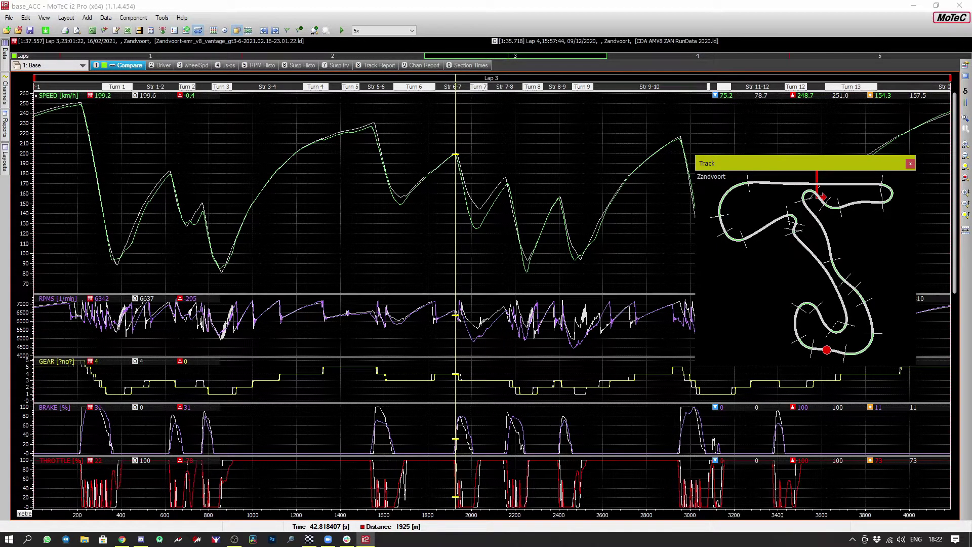
left_click_drag(455, 203, 476, 203)
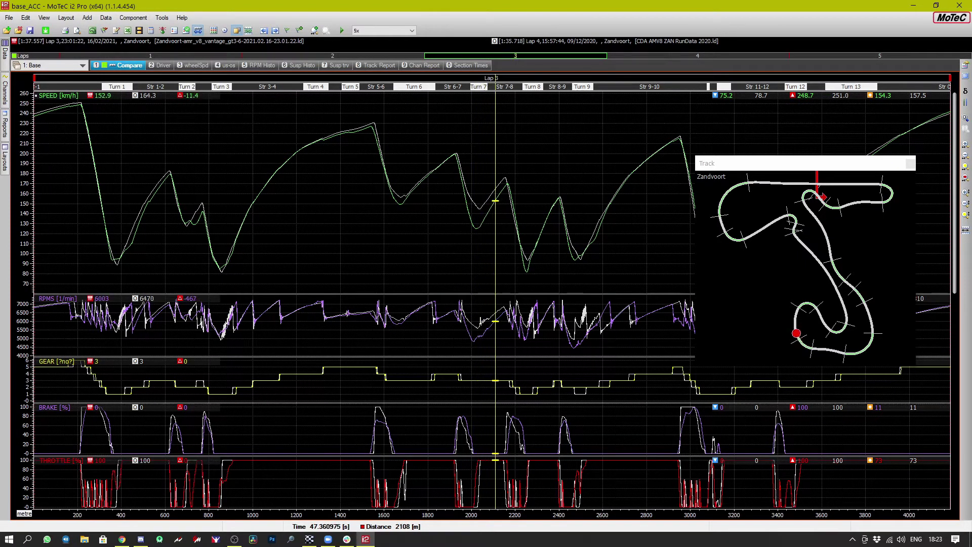
left_click_drag(495, 203, 480, 203)
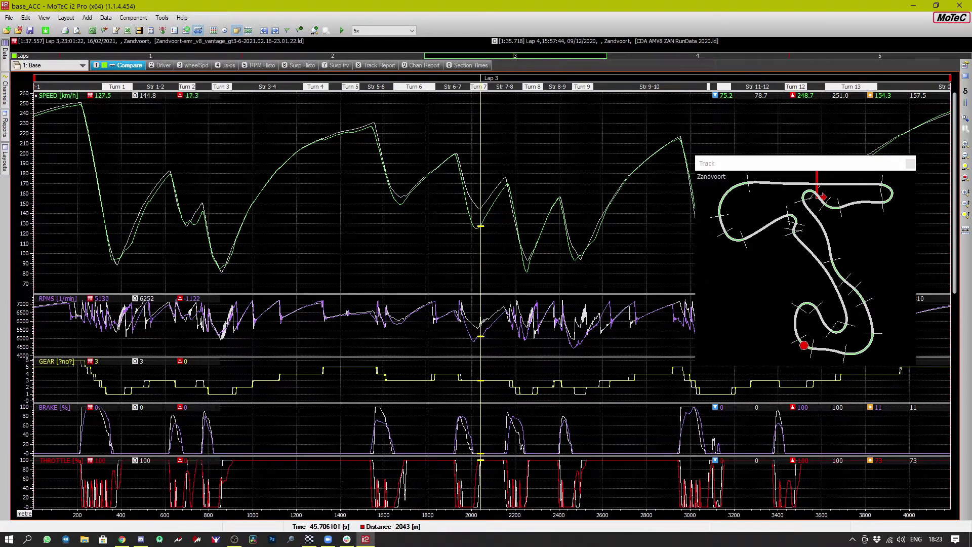
Compare both laps' traces from the exit of Turn 7 through the braking zone and into Turn 8.
key("Right")
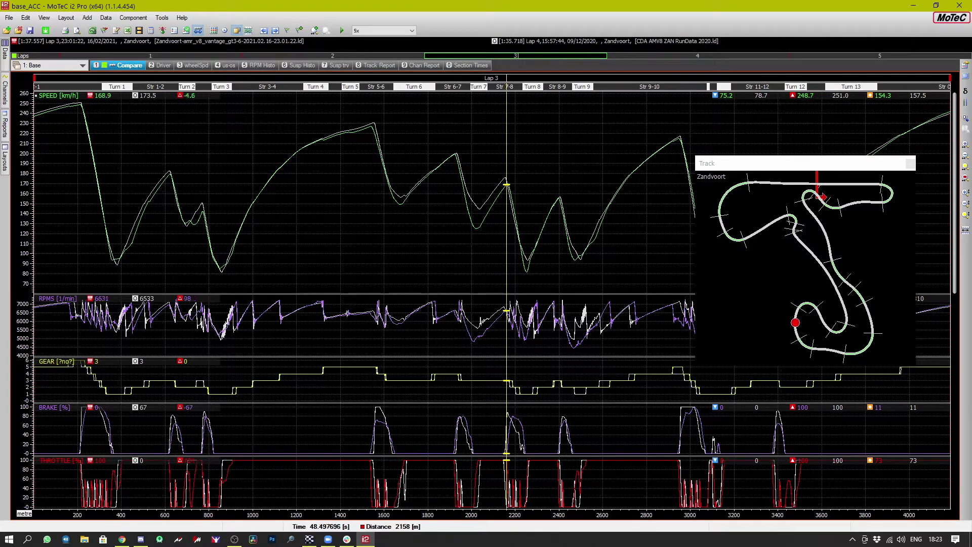
key("Right")
key("Right")
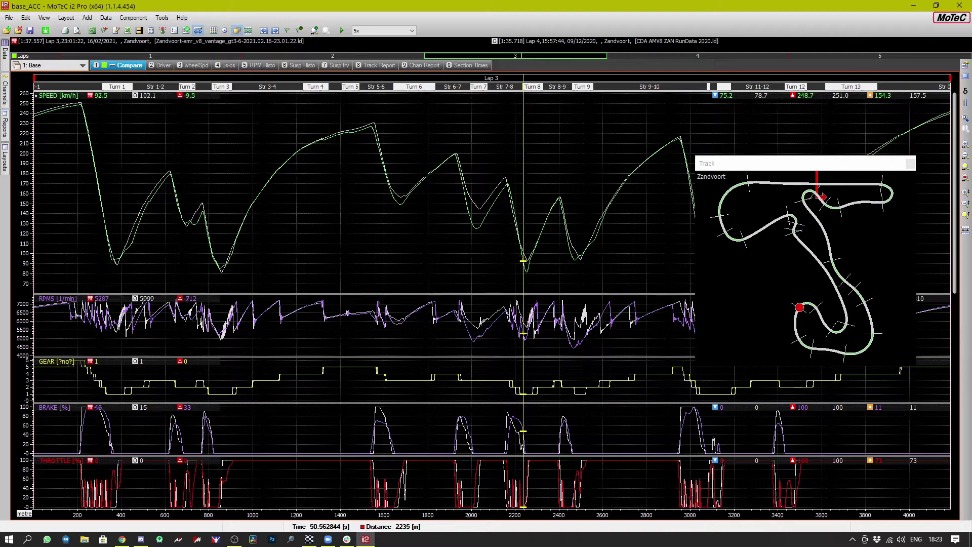
key("Right")
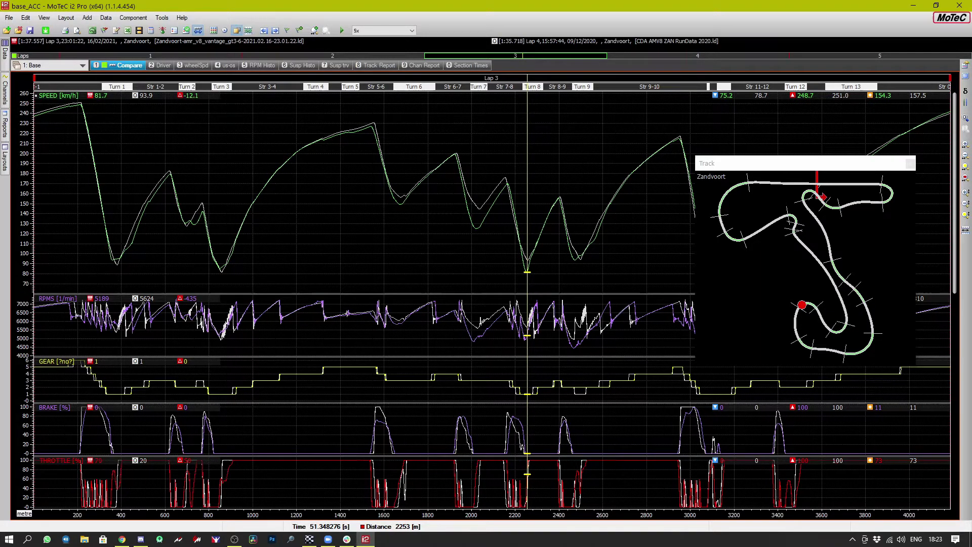
key("Left")
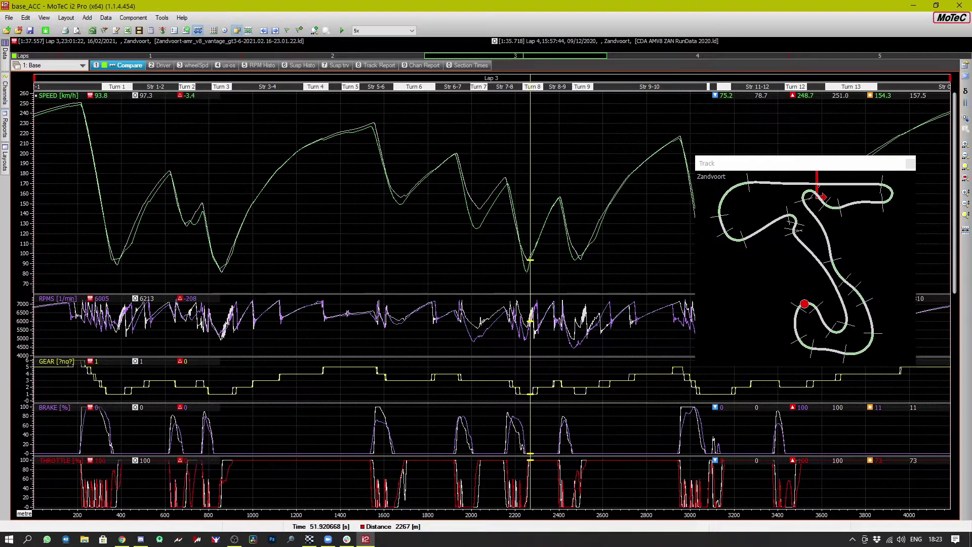
key("Right")
key("Right")
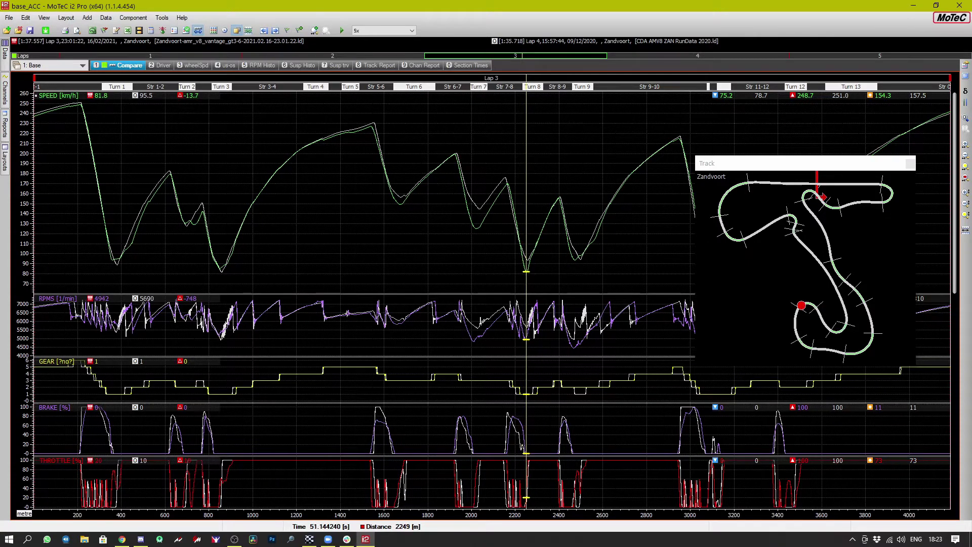
Examine both laps' minimum speed, RPM and throttle pick-up around the slowest point of Turn 8.
key("Right")
key("Right")
key("Right")
key("Right")
key("Right")
key("Right")
key("Right")
key("Left")
key("Left")
key("Left")
key("Left")
key("Left")
key("Left")
key("Left")
key("Left")
key("Left")
key("Left")
key("Left")
key("Left")
key("Left")
key("Left")
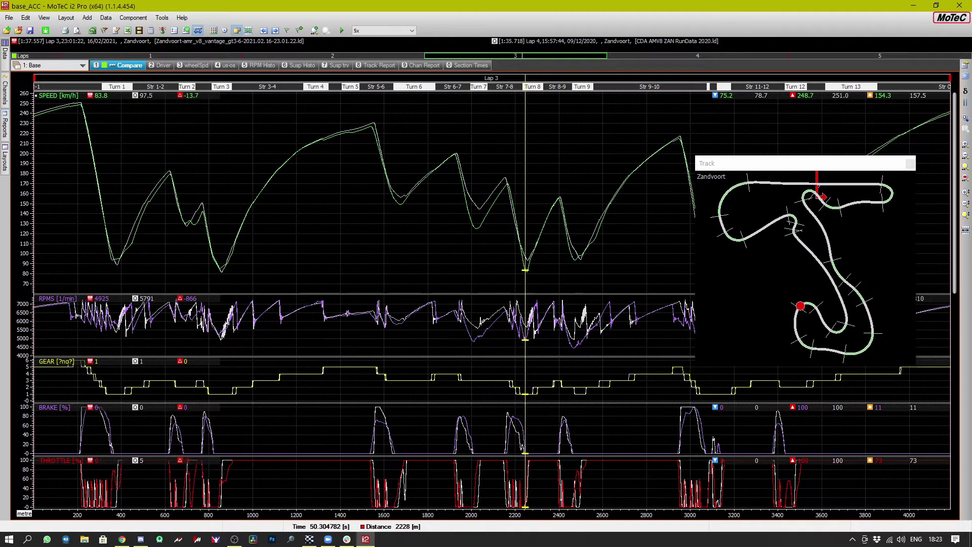
key("Right")
key("Right")
key("Right")
key("Right")
key("Right")
key("Right")
key("Right")
key("Right")
key("Right")
key("Right")
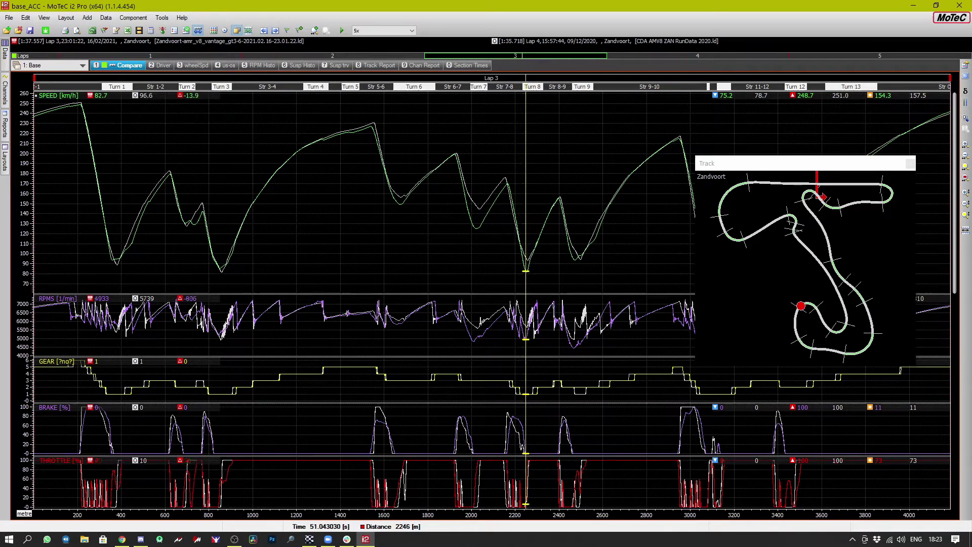
Move the data cursor back into the Turn 8 braking zone and compare both laps' speed, gear and brake traces.
key("Left")
key("Left")
key("Left")
key("Left")
key("Left")
key("Left")
key("Left")
key("Left")
key("Left")
key("Left")
key("Left")
key("Left")
key("Left")
key("Left")
key("Left")
key("Left")
key("Left")
key("Left")
key("Left")
key("Left")
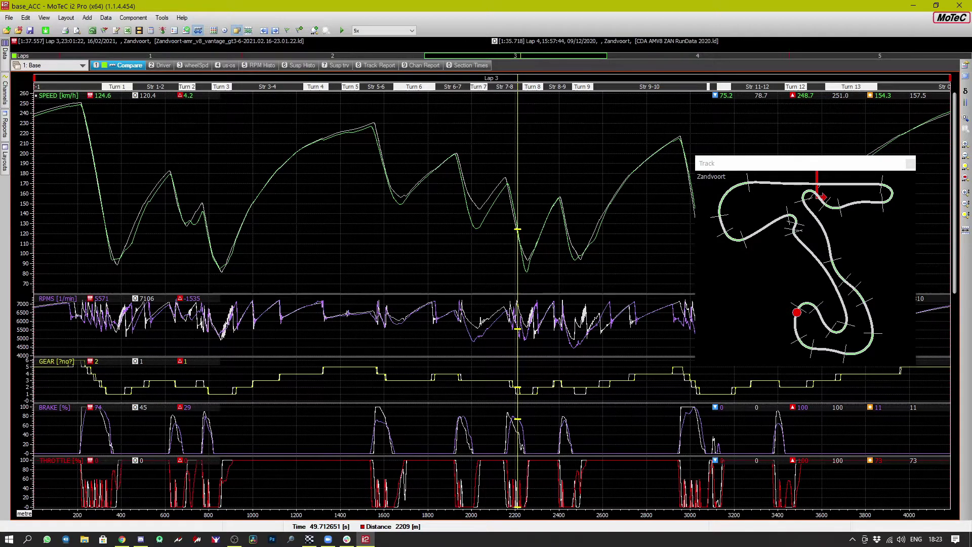
Compare both laps' braking, minimum speed and throttle pick-up from the entry to the exit of Turn 7.
left_click(464, 228)
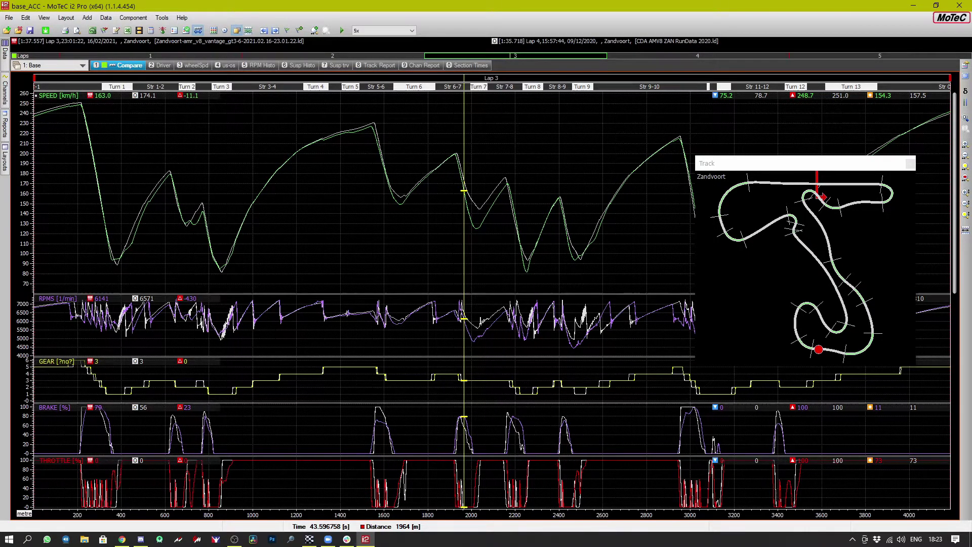
left_click(476, 228)
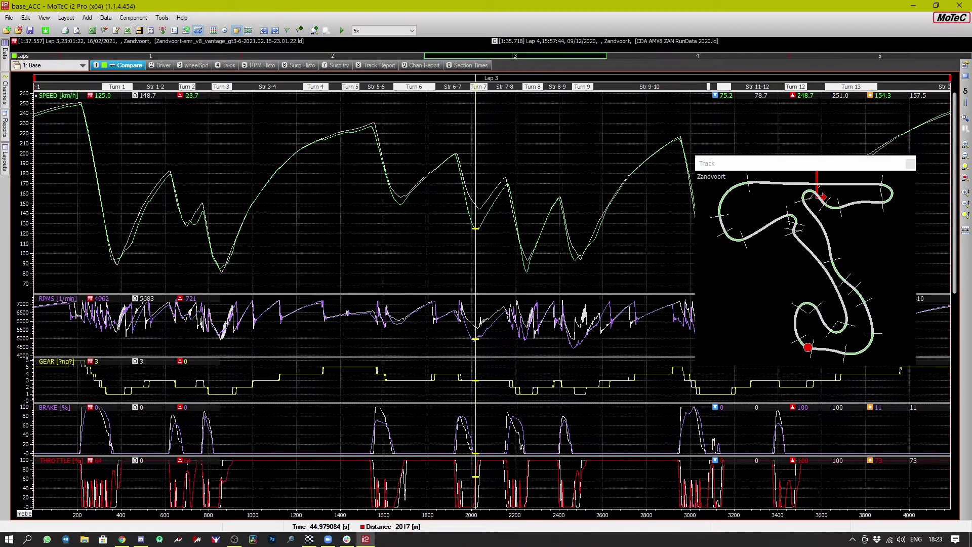
left_click(482, 224)
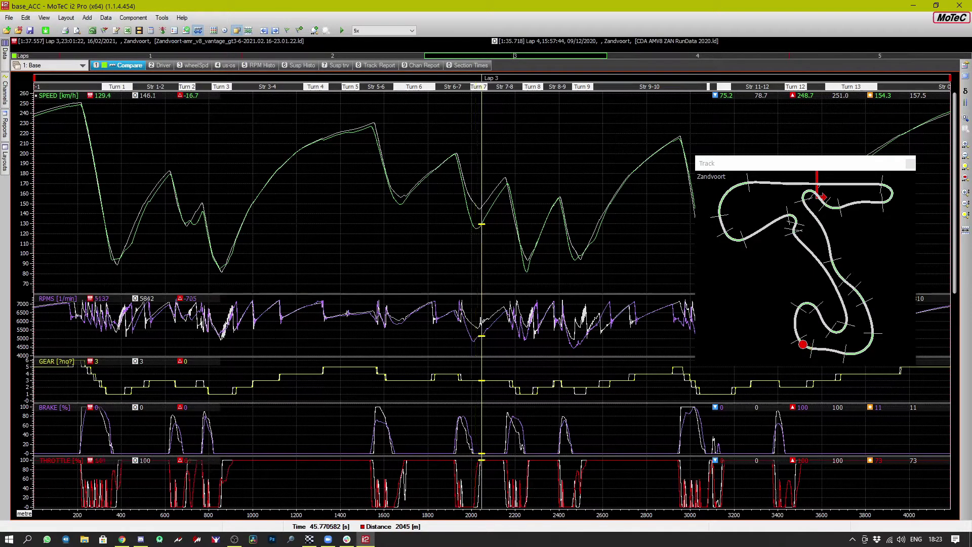
left_click_drag(482, 224, 476, 224)
key("Right")
key("Right")
key("Right")
key("Right")
key("Right")
key("Right")
key("Right")
key("Right")
key("Right")
key("Right")
key("Right")
key("Right")
key("Right")
key("Right")
key("Right")
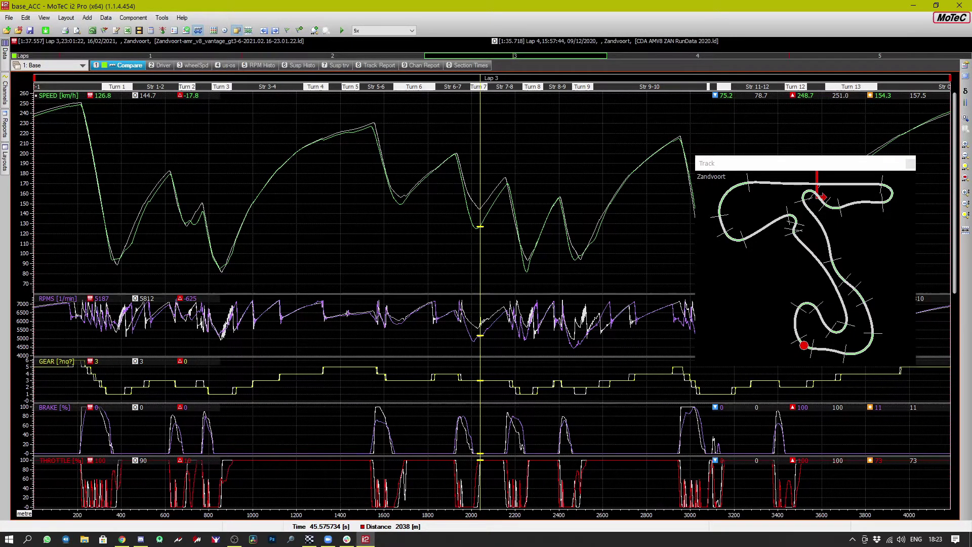
Follow both laps' traces from the Turn 7 exit along Str 7-8 to the braking point for Turn 8.
key("Right")
key("Right")
key("Right")
key("Right")
key("Right")
key("Right")
key("Right")
key("Right")
key("Right")
key("Right")
key("Right")
key("Right")
key("Right")
key("Right")
key("Right")
key("Right")
key("Right")
key("Right")
key("Right")
key("Right")
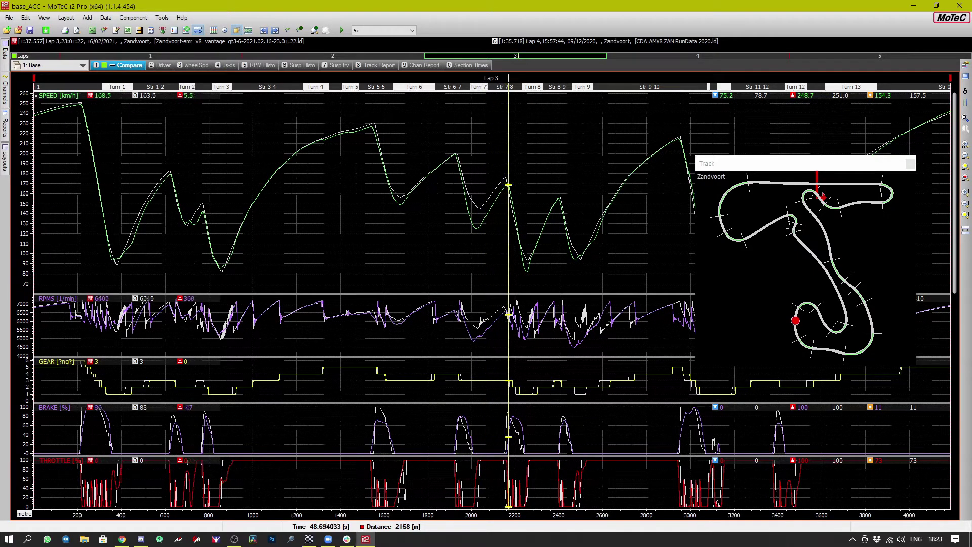